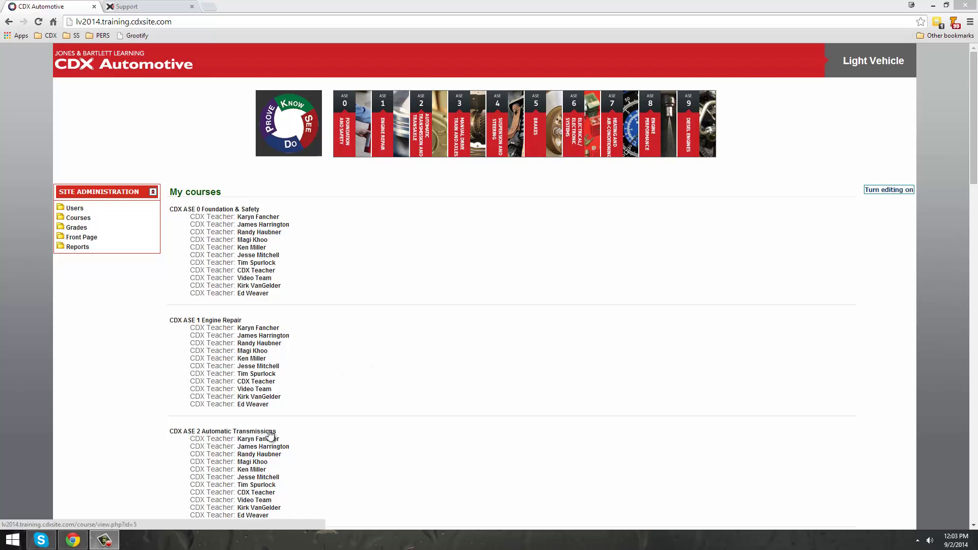
Open the CDX ASE 2 Automatic Transmissions course and turn editing on.
{"action": "scroll", "coordinate": [328, 416], "scroll_direction": "down", "scroll_amount": 2}
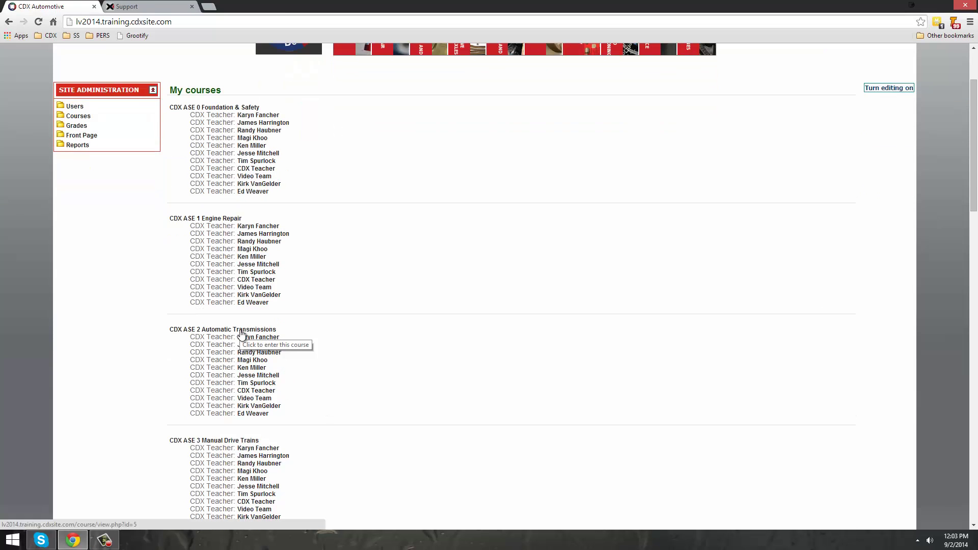
{"action": "left_click", "coordinate": [242, 331]}
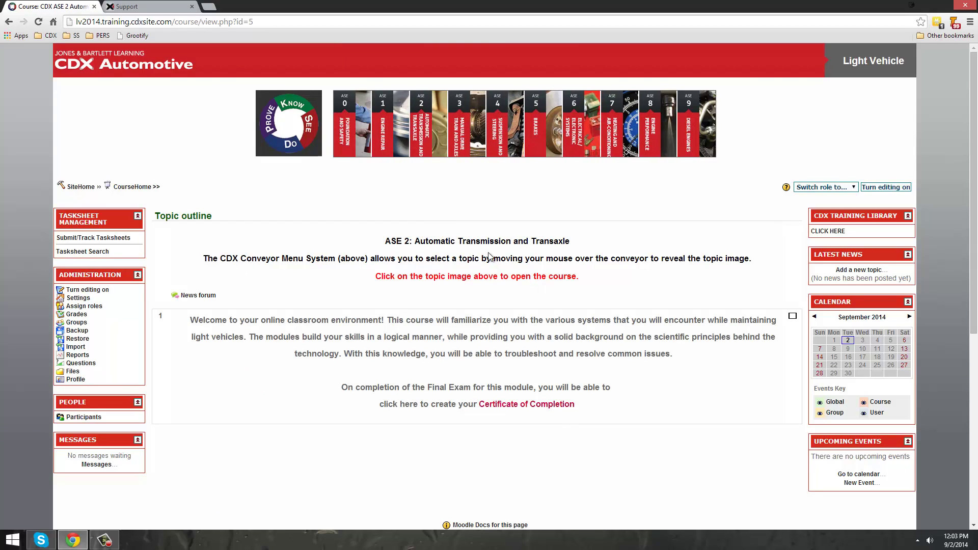
{"action": "left_click", "coordinate": [897, 191]}
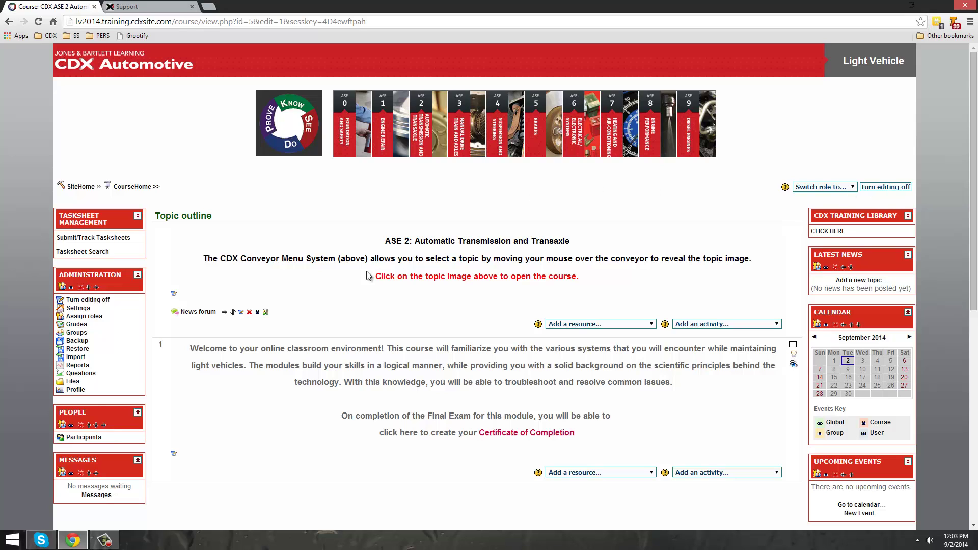
Add a Quiz activity to the course's opening section and name it "Test Quiz".
{"action": "scroll", "coordinate": [303, 328], "scroll_direction": "down", "scroll_amount": 1}
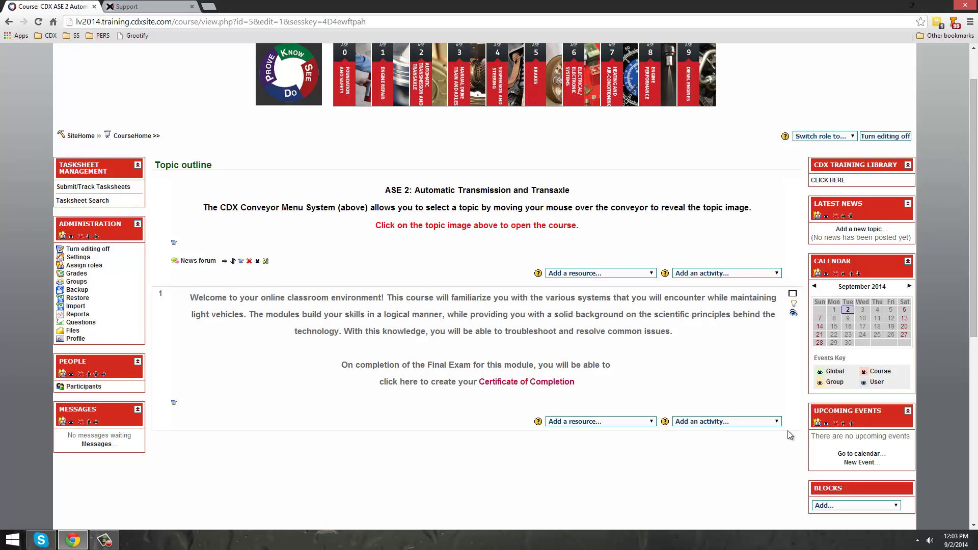
{"action": "left_click", "coordinate": [733, 277]}
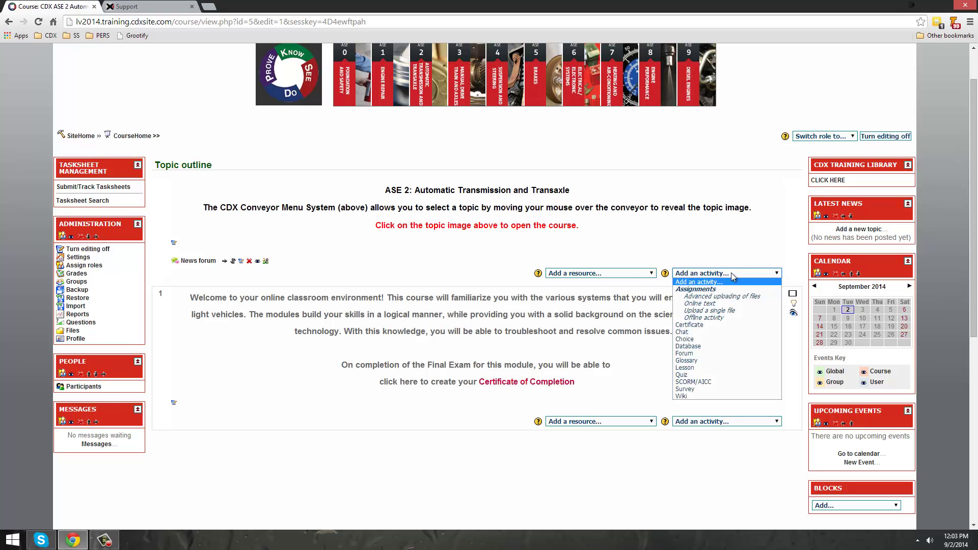
{"action": "left_click", "coordinate": [696, 375]}
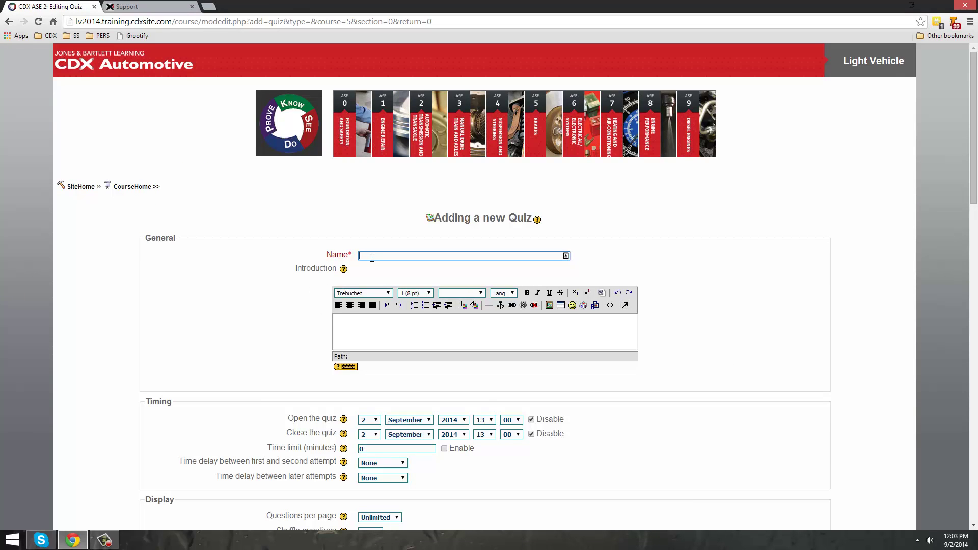
{"action": "type", "text": "Test Quiz"}
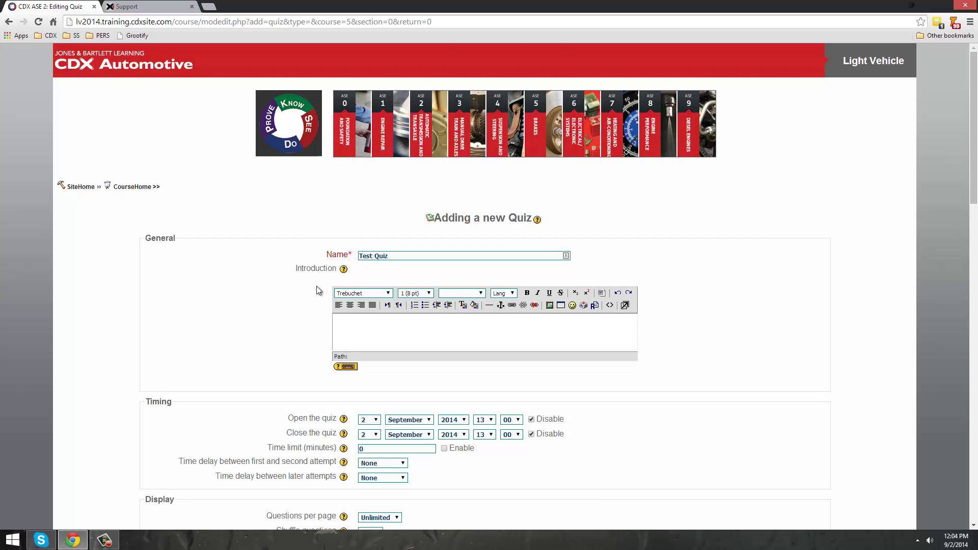
Set the quiz's adaptive mode to No and exclude Answers from the review options at all three stages.
{"action": "scroll", "coordinate": [321, 293], "scroll_direction": "down", "scroll_amount": 1}
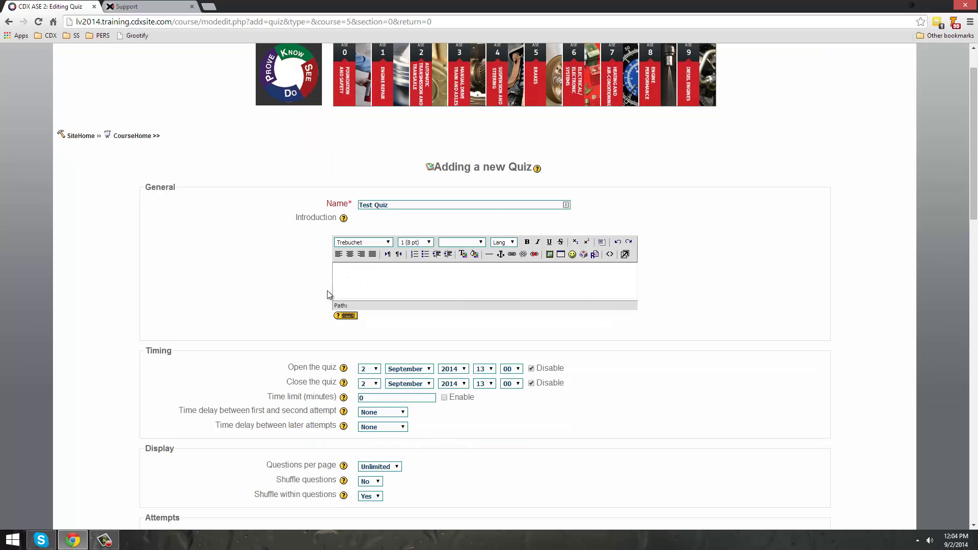
{"action": "scroll", "coordinate": [234, 323], "scroll_direction": "down", "scroll_amount": 2}
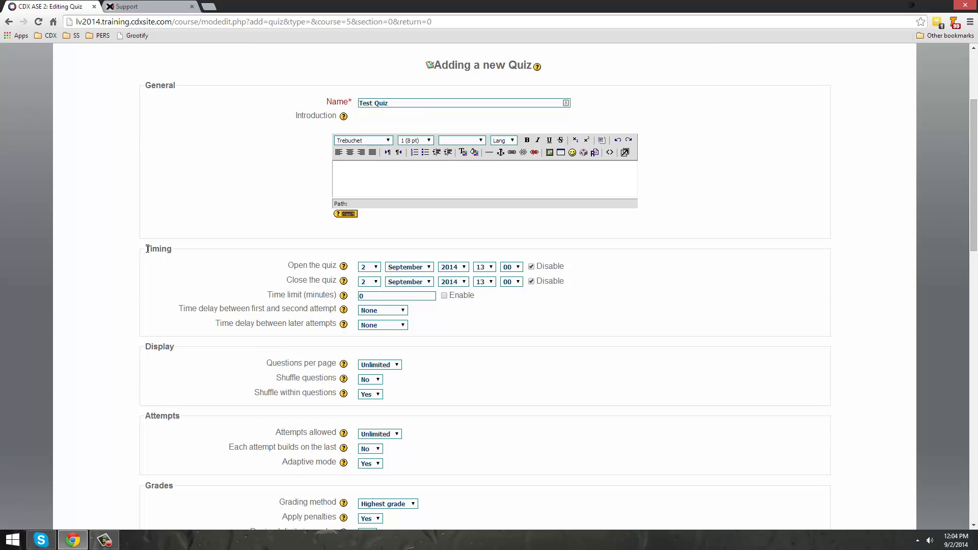
{"action": "scroll", "coordinate": [166, 501], "scroll_direction": "down", "scroll_amount": 2}
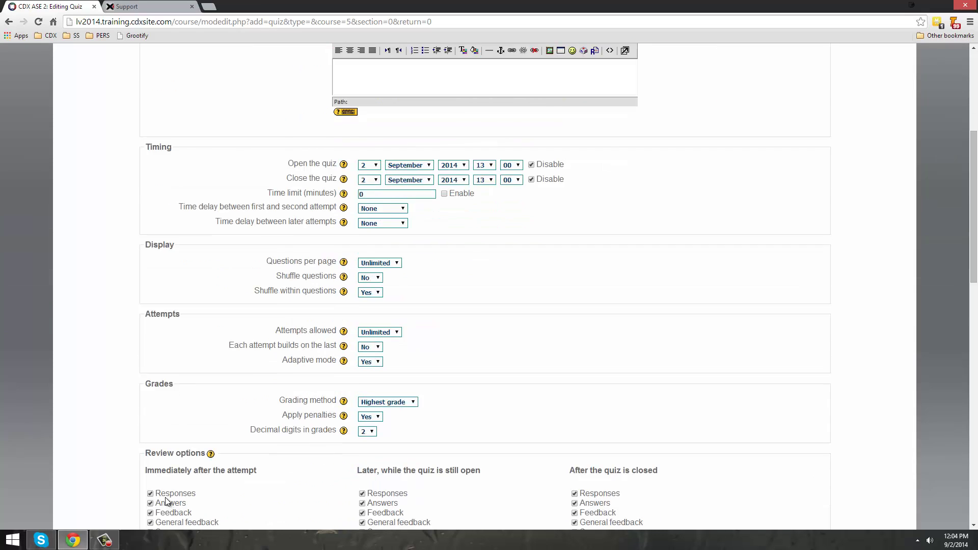
{"action": "scroll", "coordinate": [165, 498], "scroll_direction": "down", "scroll_amount": 1}
{"action": "scroll", "coordinate": [237, 430], "scroll_direction": "up", "scroll_amount": 3}
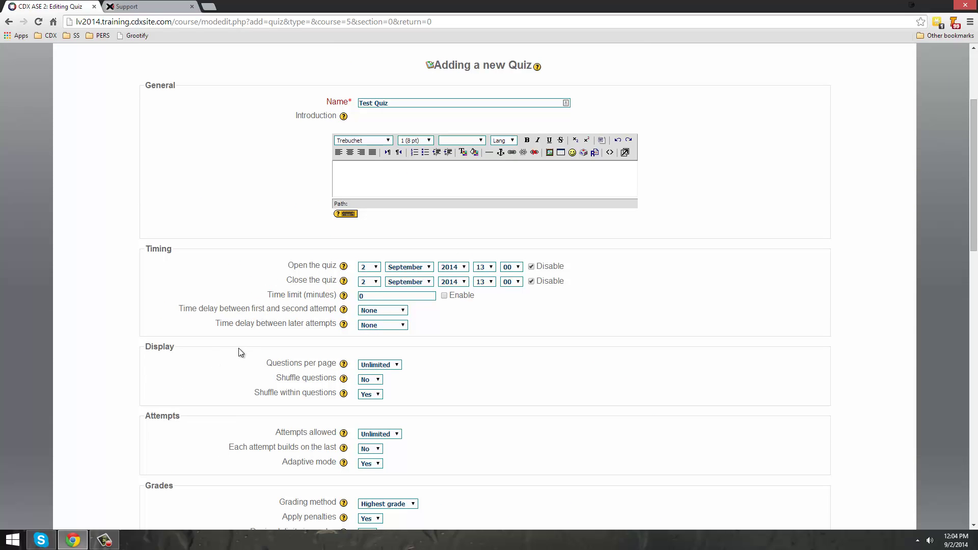
{"action": "scroll", "coordinate": [219, 362], "scroll_direction": "up", "scroll_amount": 3}
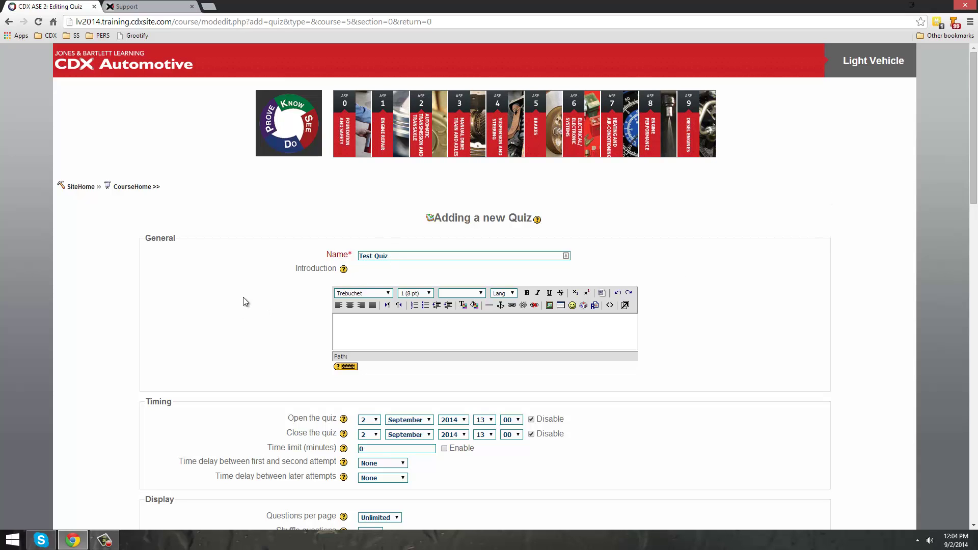
{"action": "scroll", "coordinate": [256, 317], "scroll_direction": "down", "scroll_amount": 7}
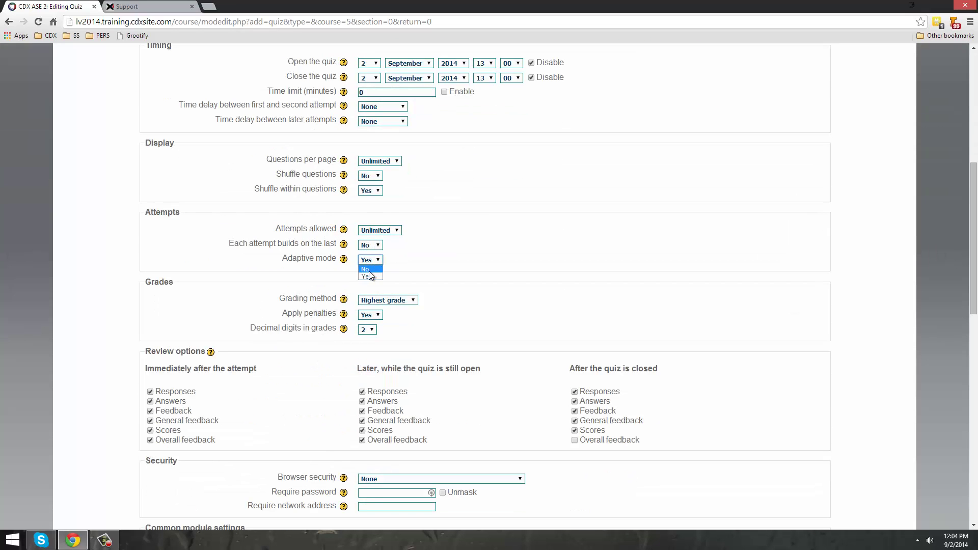
{"action": "left_click", "coordinate": [369, 270]}
{"action": "left_click", "coordinate": [150, 402]}
{"action": "left_click", "coordinate": [362, 402]}
{"action": "left_click", "coordinate": [575, 402]}
Make the quiz available for group members only in the advanced common module settings, and save it, returning to the course.
{"action": "scroll", "coordinate": [293, 405], "scroll_direction": "down", "scroll_amount": 5}
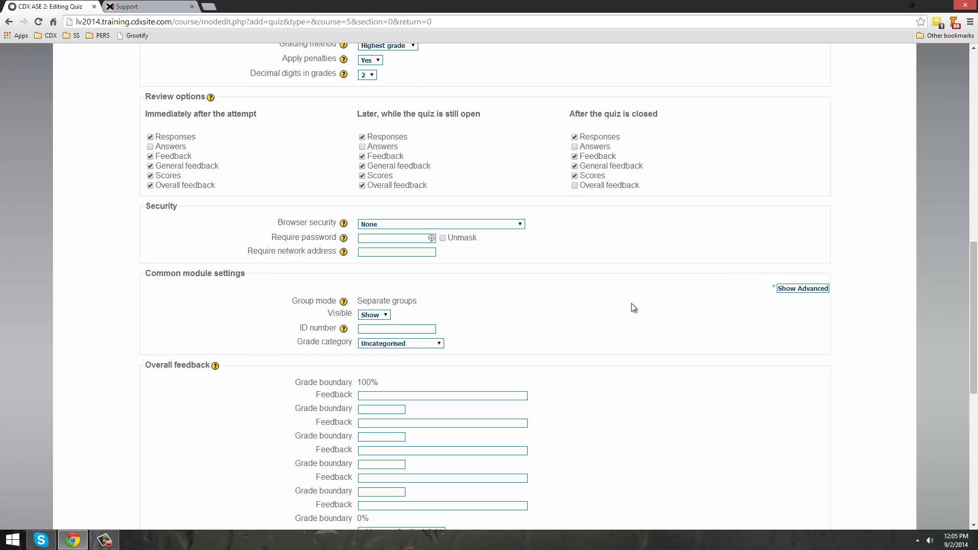
{"action": "left_click", "coordinate": [818, 288]}
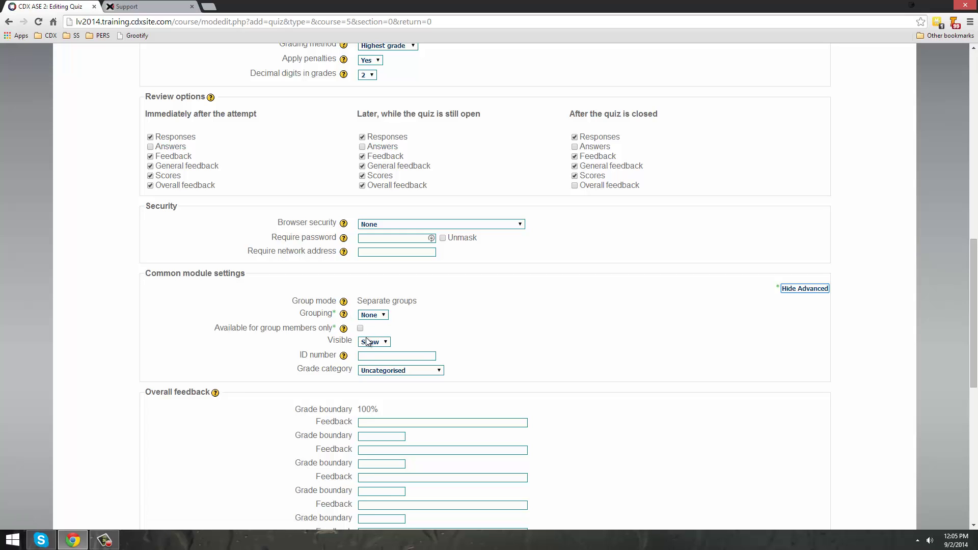
{"action": "left_click", "coordinate": [361, 328]}
{"action": "left_click", "coordinate": [382, 315]}
{"action": "left_click", "coordinate": [394, 318]}
{"action": "left_click", "coordinate": [385, 316]}
{"action": "left_click", "coordinate": [463, 340]}
{"action": "scroll", "coordinate": [492, 326], "scroll_direction": "down", "scroll_amount": 4}
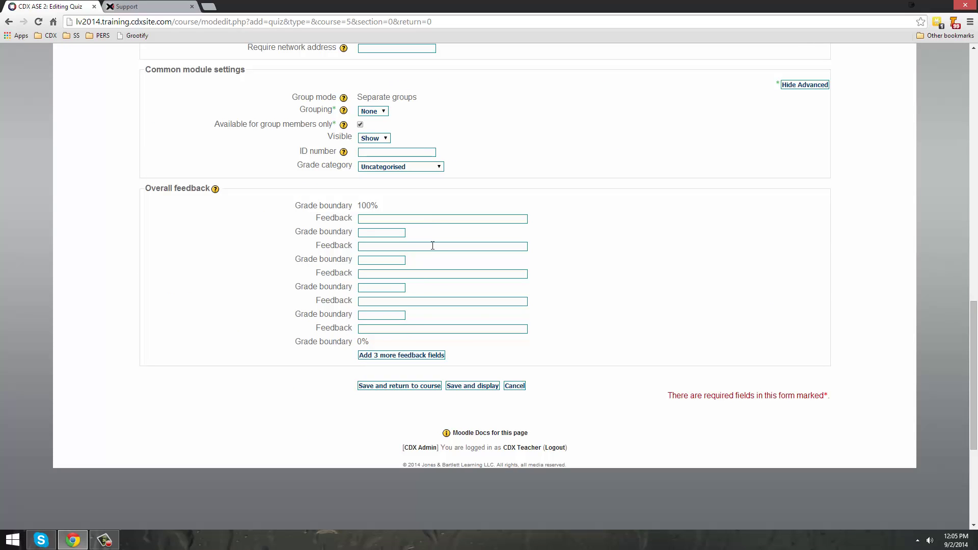
{"action": "left_click", "coordinate": [396, 387]}
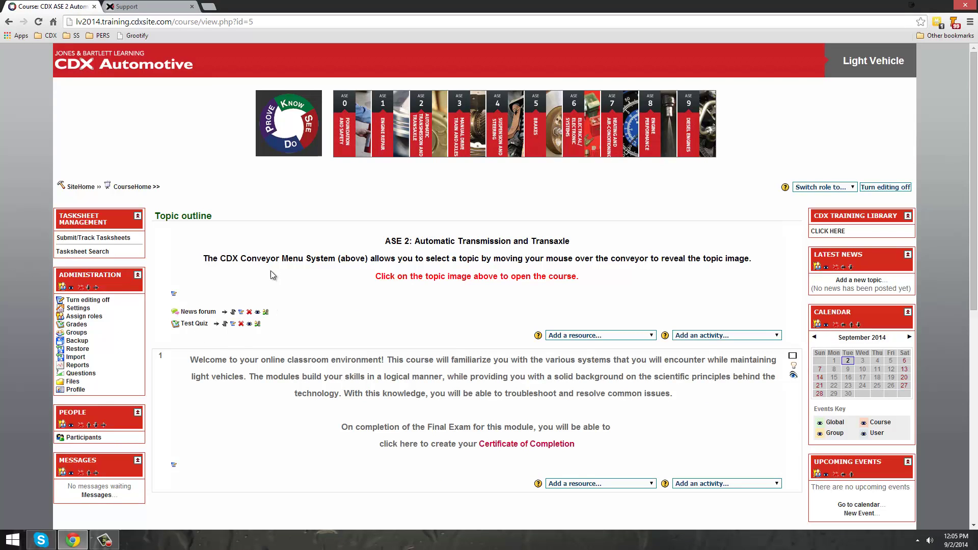
Move Test Quiz from the opening section of the course into topic 1.
{"action": "scroll", "coordinate": [285, 334], "scroll_direction": "down", "scroll_amount": 1}
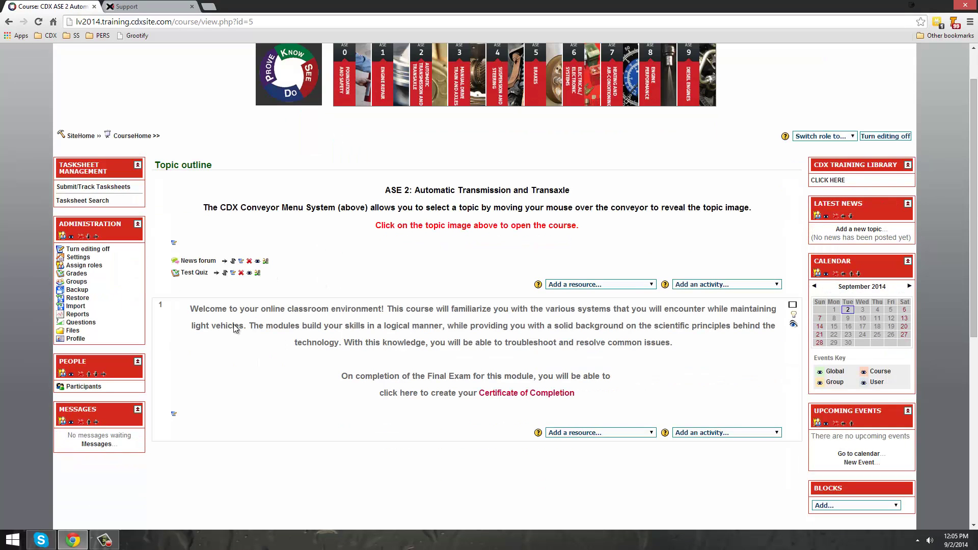
{"action": "left_click", "coordinate": [225, 274]}
{"action": "left_click", "coordinate": [197, 311]}
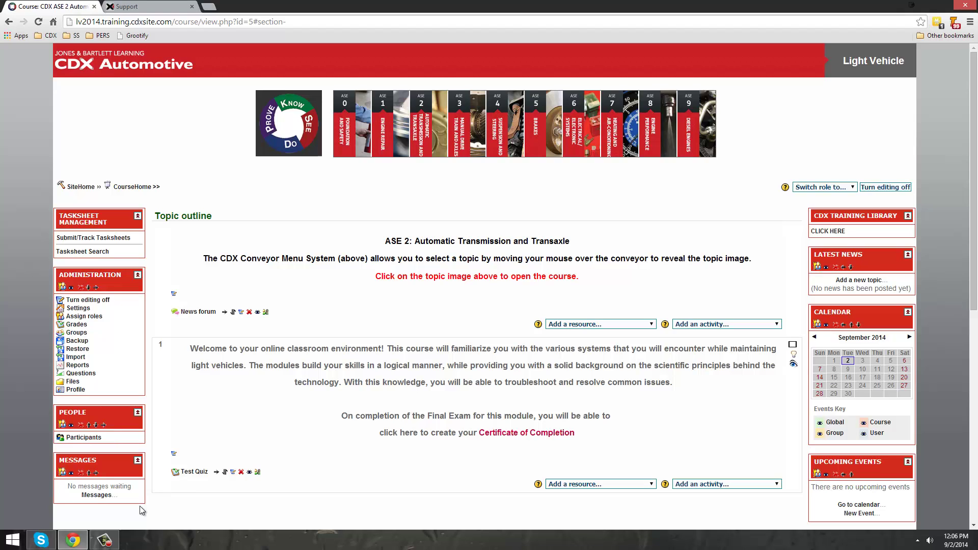
Open Test Quiz from topic 1 to edit its questions alongside the question bank.
{"action": "left_click", "coordinate": [195, 474]}
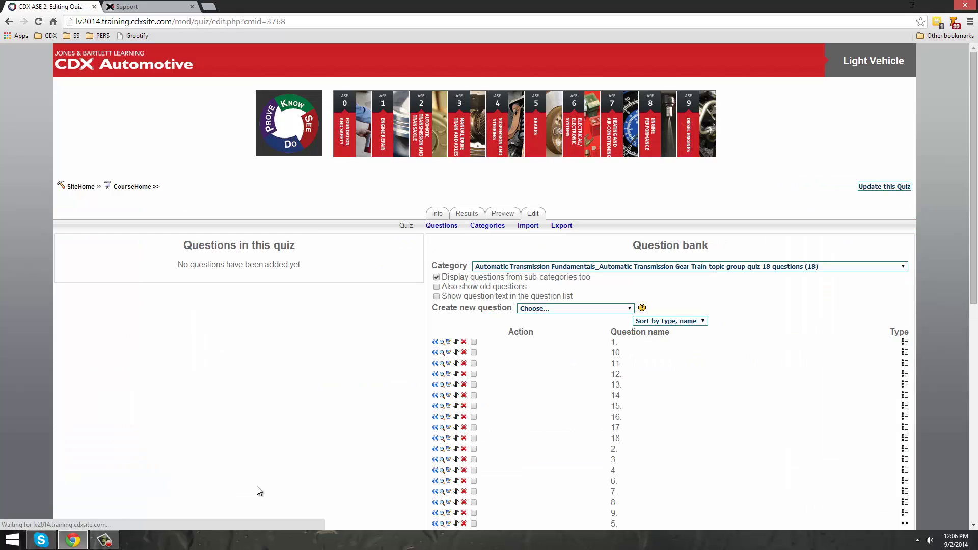
{"action": "scroll", "coordinate": [248, 466], "scroll_direction": "down", "scroll_amount": 2}
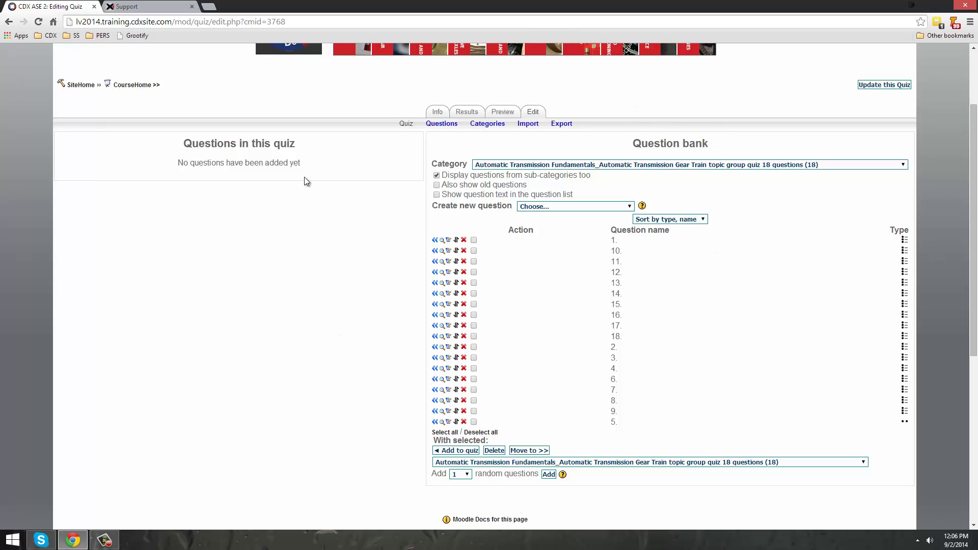
{"action": "left_click_drag", "start_coordinate": [301, 163], "coordinate": [176, 163]}
{"action": "left_click", "coordinate": [284, 230]}
{"action": "scroll", "coordinate": [733, 164], "scroll_direction": "up", "scroll_amount": 2}
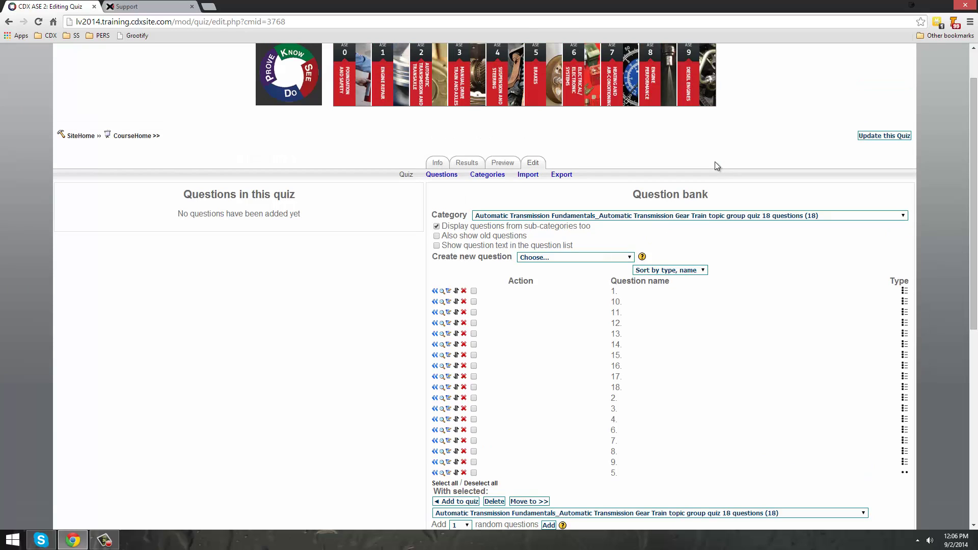
{"action": "scroll", "coordinate": [739, 241], "scroll_direction": "down", "scroll_amount": 2}
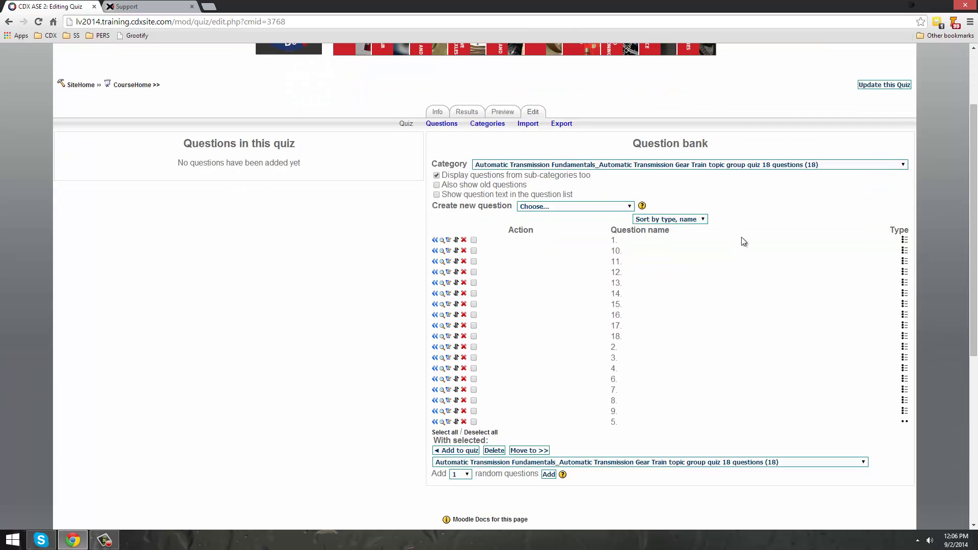
Switch the question bank to the Automatic Transmission Fundamentals_Torque Converters category and show question text in the list.
{"action": "left_click", "coordinate": [783, 168]}
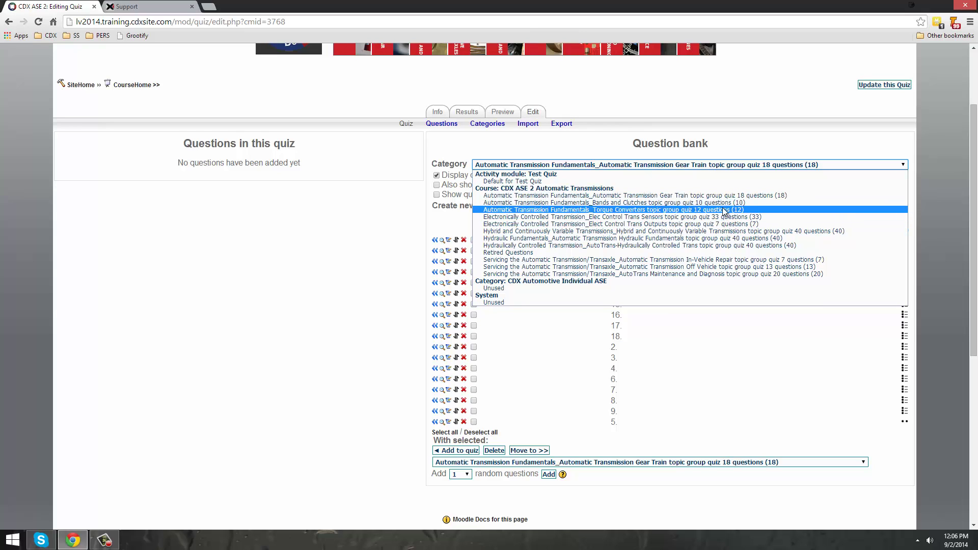
{"action": "left_click", "coordinate": [723, 210]}
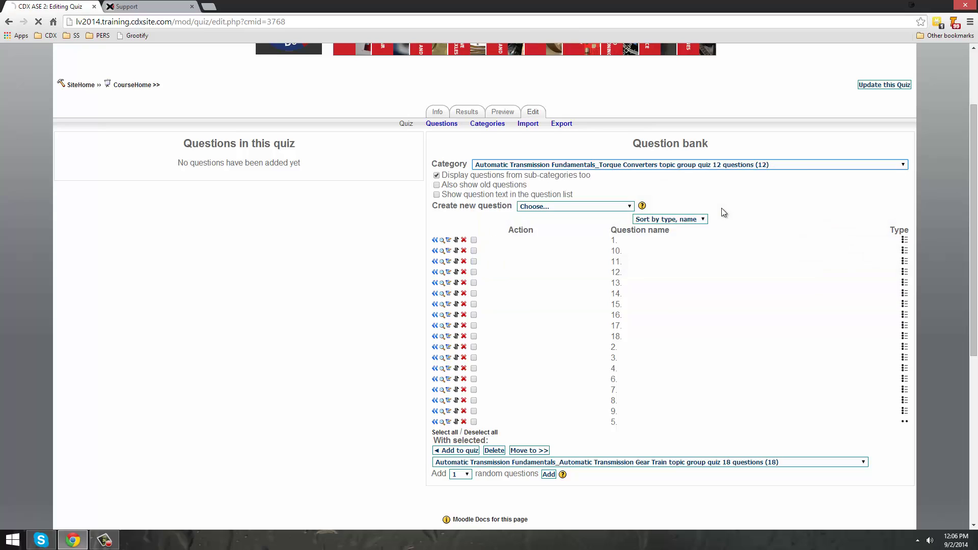
{"action": "scroll", "coordinate": [406, 360], "scroll_direction": "down", "scroll_amount": 2}
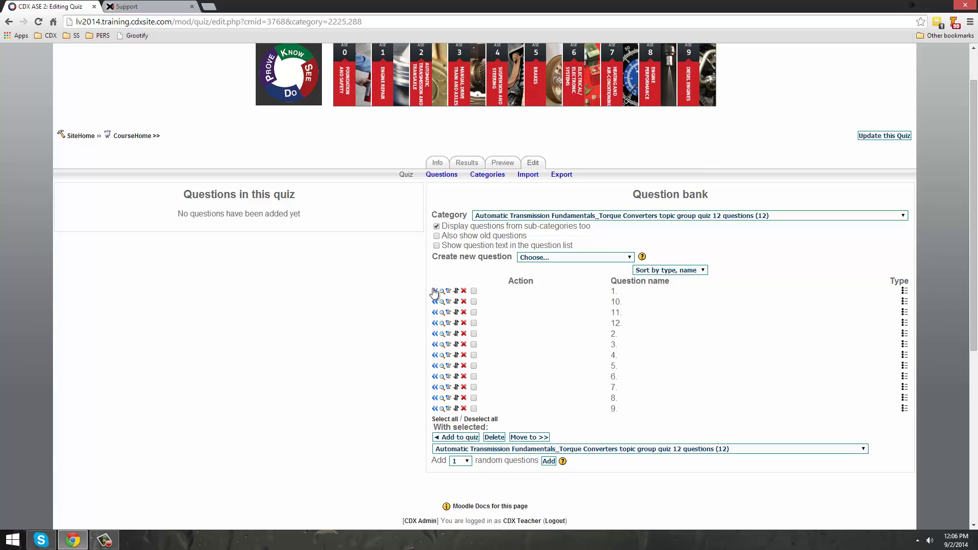
{"action": "left_click", "coordinate": [436, 246]}
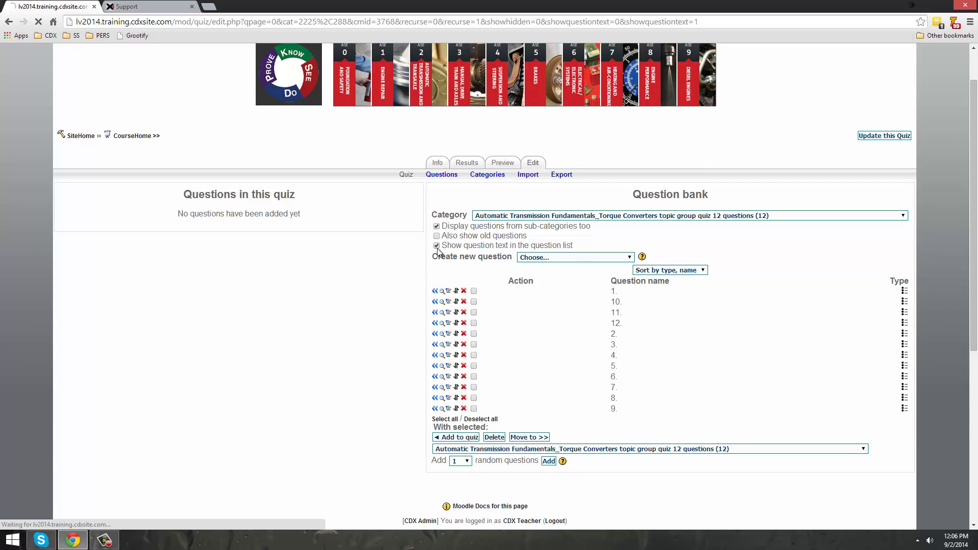
Add questions 12, 4 and 7 from the Torque Converters category to the quiz.
{"action": "scroll", "coordinate": [542, 368], "scroll_direction": "down", "scroll_amount": 2}
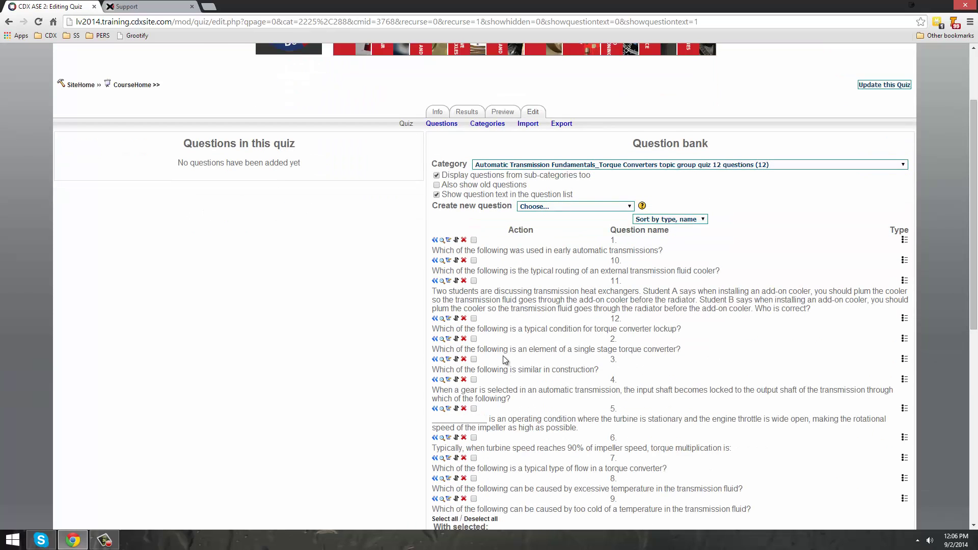
{"action": "scroll", "coordinate": [503, 355], "scroll_direction": "down", "scroll_amount": 2}
{"action": "left_click", "coordinate": [435, 217]}
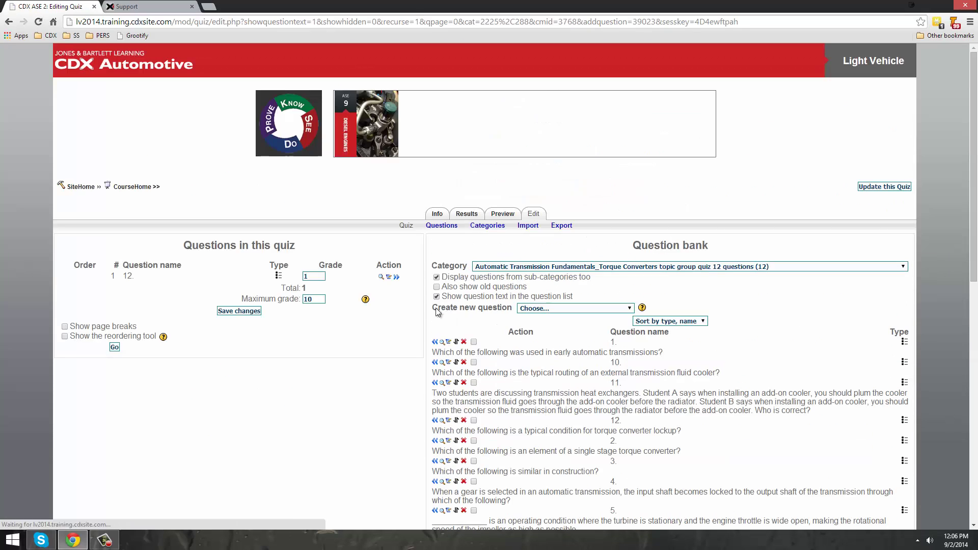
{"action": "left_click", "coordinate": [434, 482]}
{"action": "scroll", "coordinate": [434, 474], "scroll_direction": "down", "scroll_amount": 2}
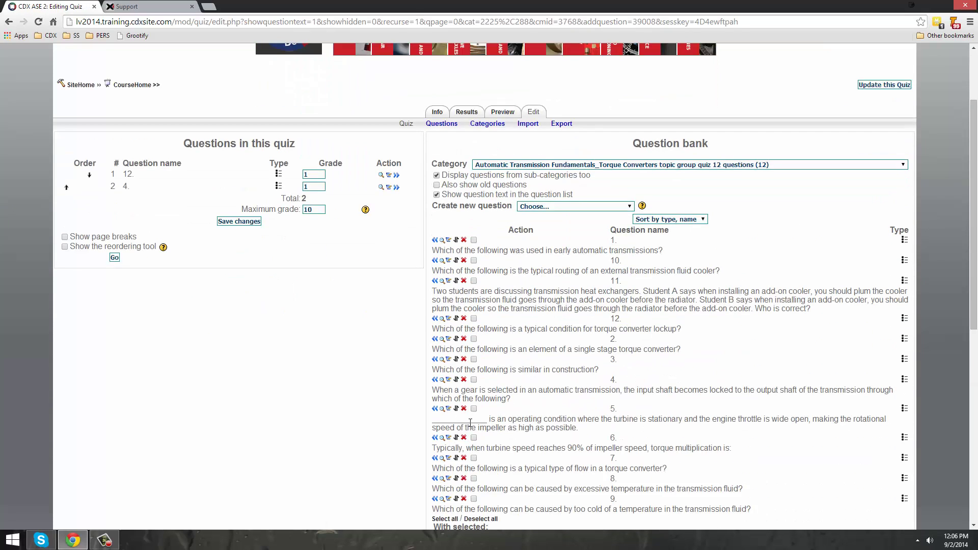
{"action": "left_click", "coordinate": [434, 458]}
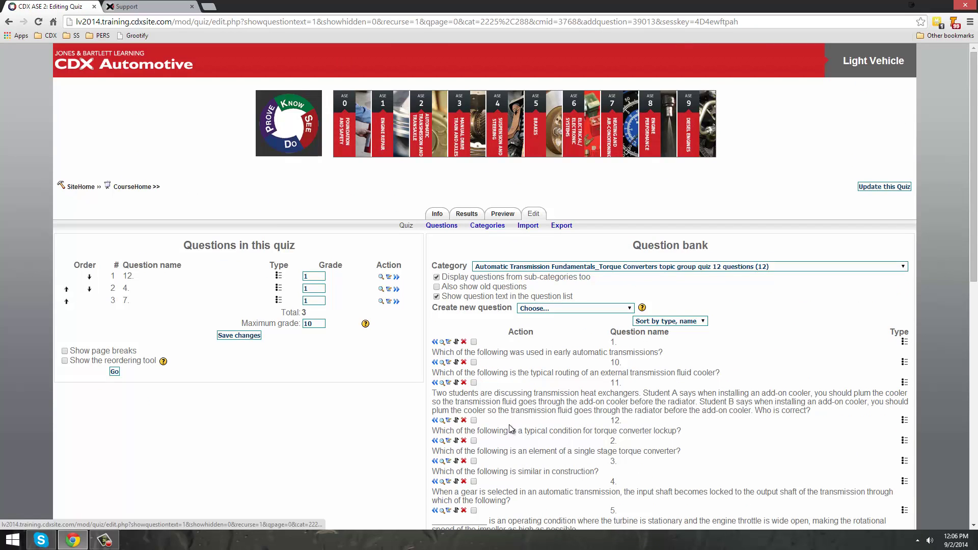
Add 3 random questions from the Torque Converters category to the quiz.
{"action": "scroll", "coordinate": [182, 202], "scroll_direction": "down", "scroll_amount": 1}
{"action": "scroll", "coordinate": [541, 377], "scroll_direction": "down", "scroll_amount": 6}
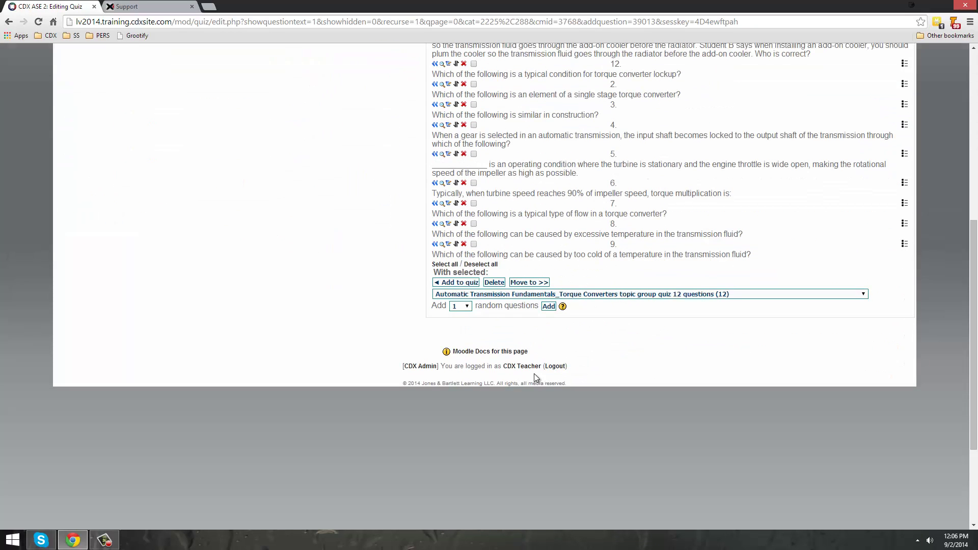
{"action": "left_click", "coordinate": [466, 308]}
{"action": "left_click", "coordinate": [464, 330]}
{"action": "left_click", "coordinate": [549, 306]}
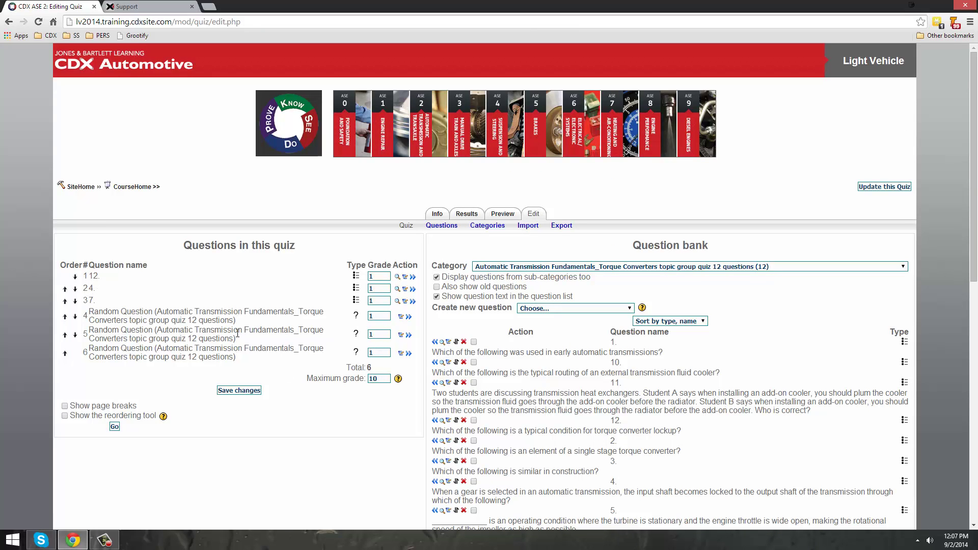
{"action": "left_click", "coordinate": [770, 270]}
{"action": "left_click", "coordinate": [351, 462]}
{"action": "left_click", "coordinate": [758, 266]}
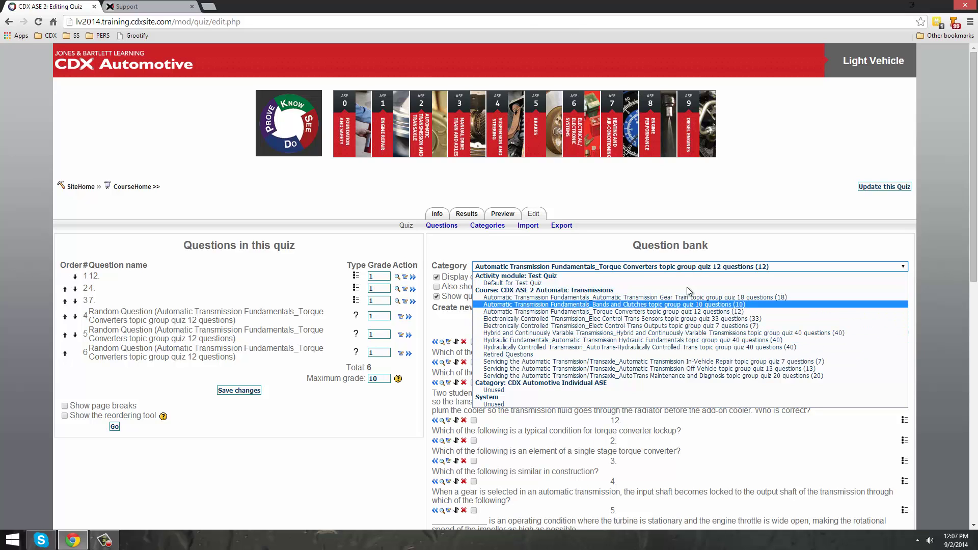
{"action": "left_click", "coordinate": [586, 246]}
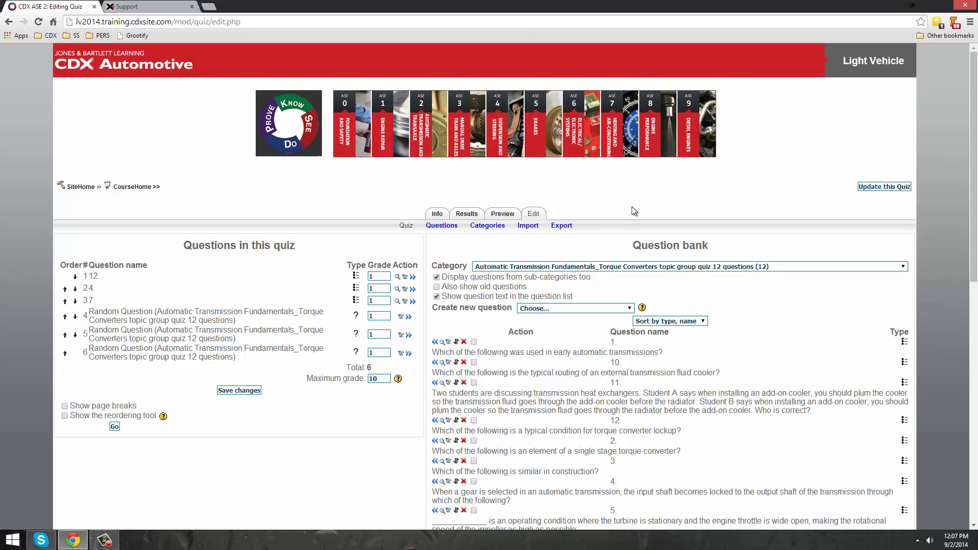
Open the question categories and set the new category's parent to Top under the CDX ASE 2 Automatic Transmissions course.
{"action": "left_click", "coordinate": [491, 227]}
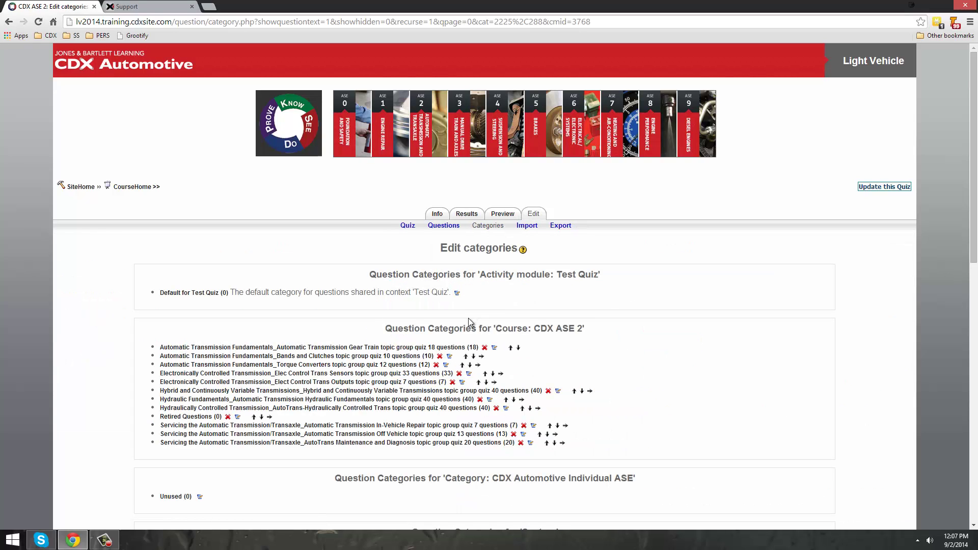
{"action": "scroll", "coordinate": [407, 376], "scroll_direction": "down", "scroll_amount": 4}
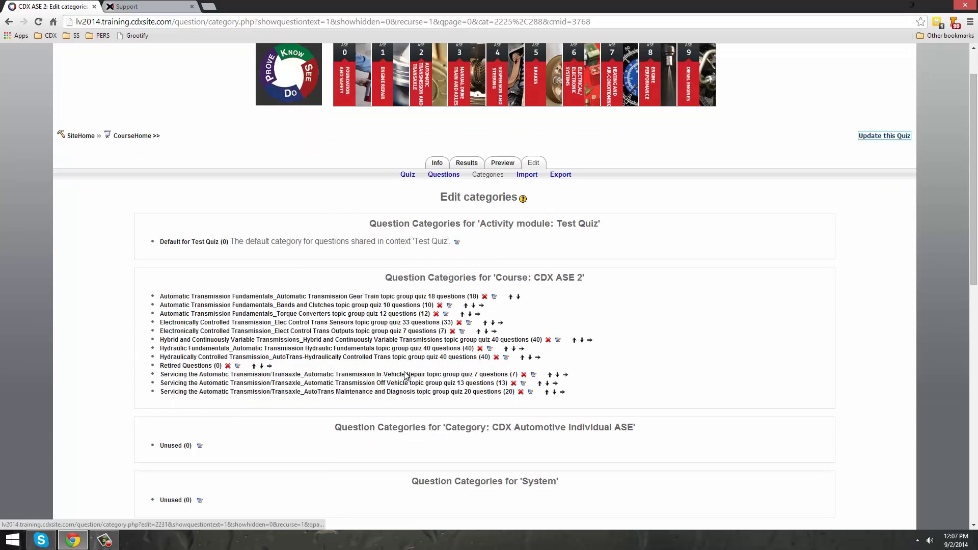
{"action": "scroll", "coordinate": [407, 375], "scroll_direction": "down", "scroll_amount": 1}
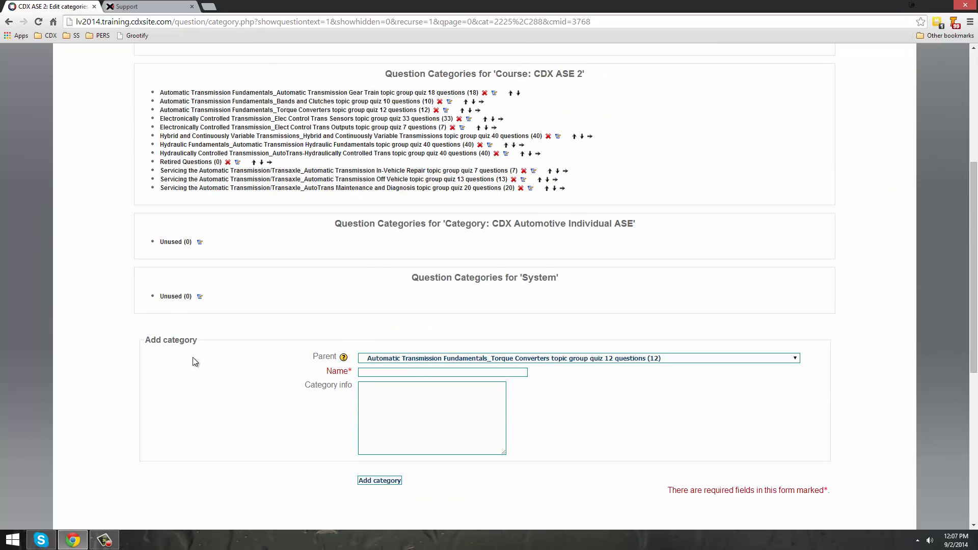
{"action": "left_click", "coordinate": [433, 361]}
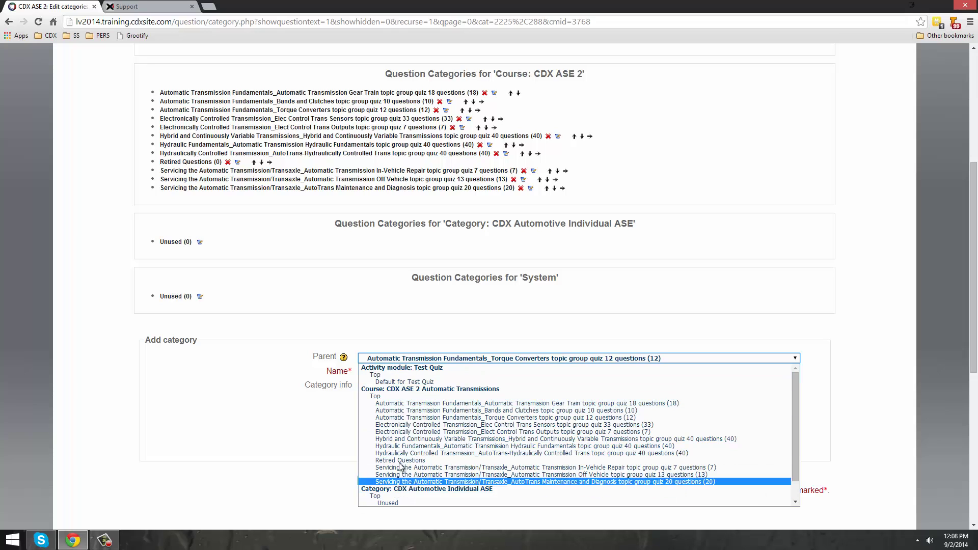
{"action": "scroll", "coordinate": [388, 479], "scroll_direction": "down", "scroll_amount": 1}
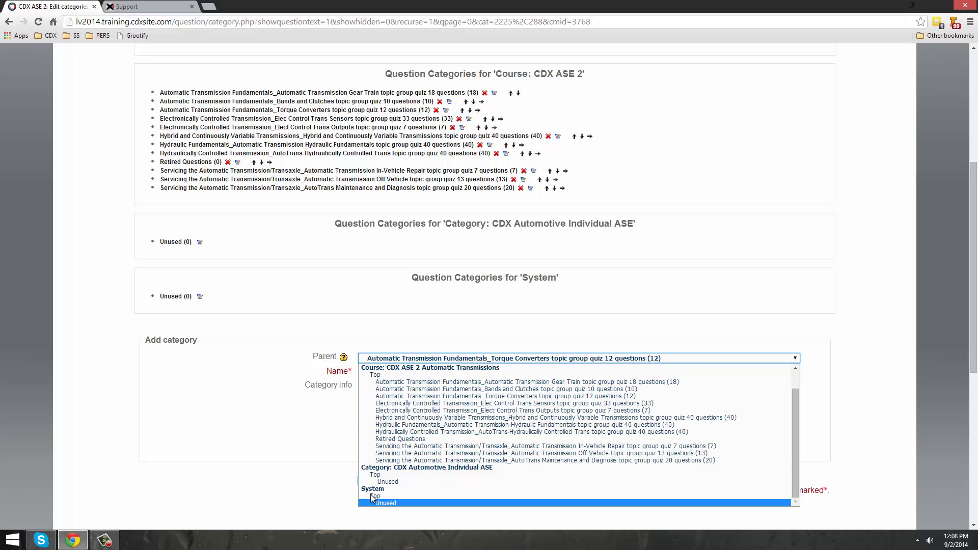
{"action": "scroll", "coordinate": [453, 488], "scroll_direction": "up", "scroll_amount": 1}
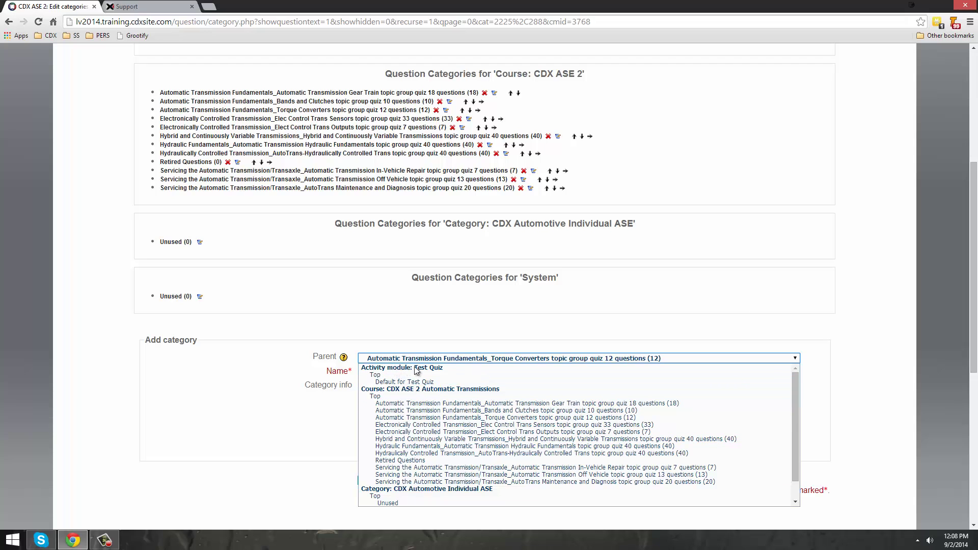
{"action": "scroll", "coordinate": [425, 426], "scroll_direction": "down", "scroll_amount": 1}
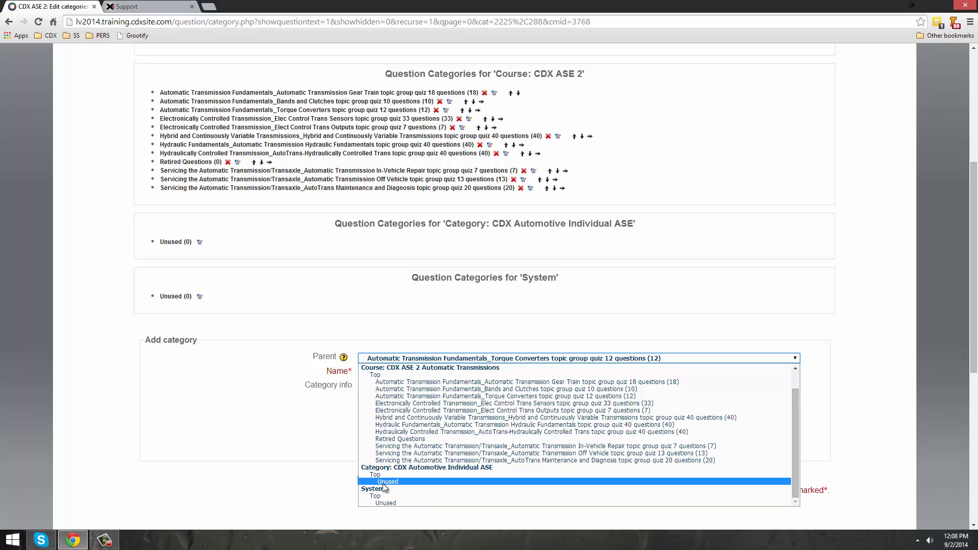
{"action": "scroll", "coordinate": [383, 484], "scroll_direction": "up", "scroll_amount": 1}
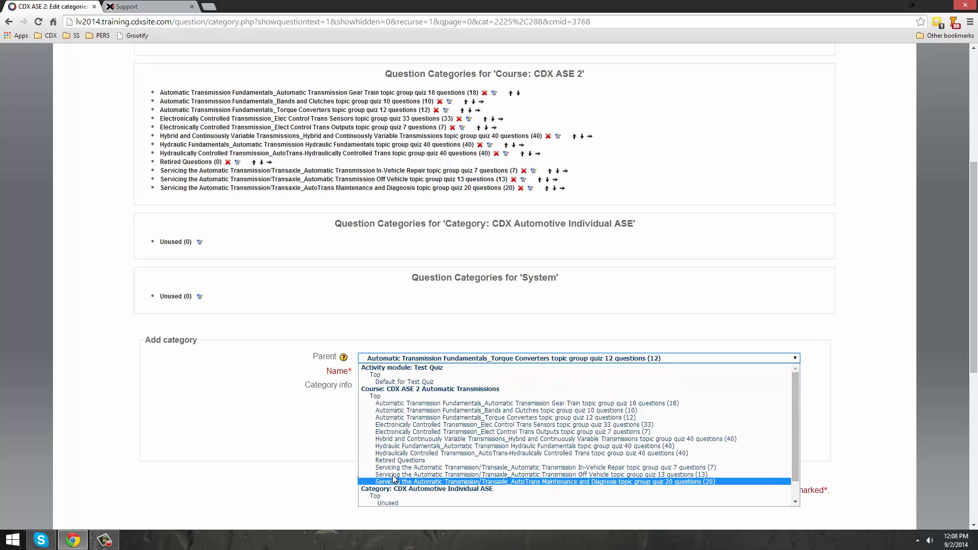
{"action": "left_click", "coordinate": [376, 396]}
Name the new category "custom category" and add it to the course.
{"action": "left_click", "coordinate": [387, 373]}
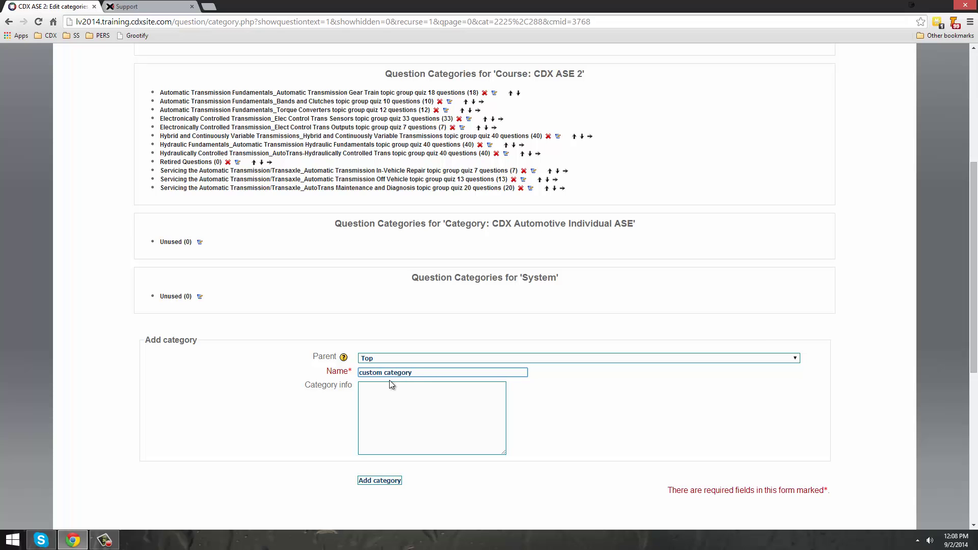
{"action": "left_click", "coordinate": [256, 418]}
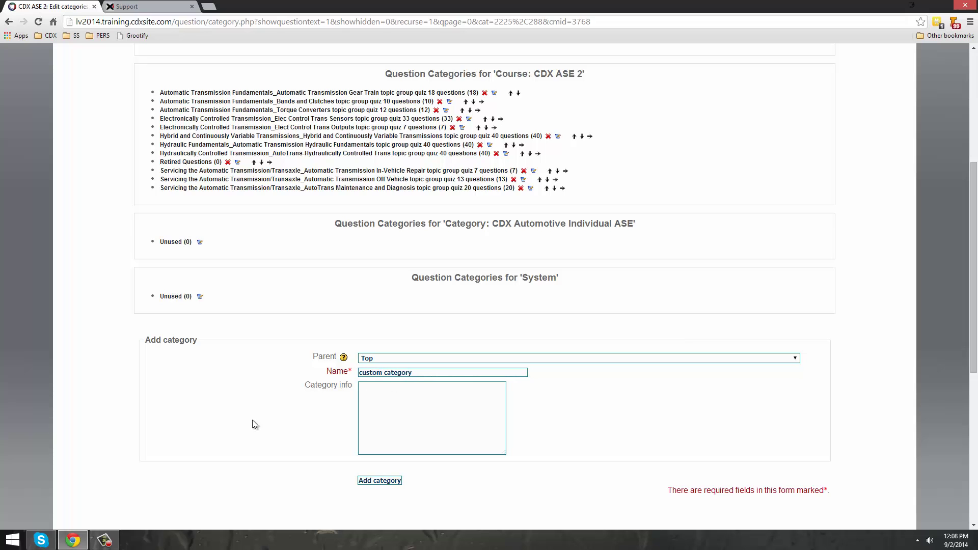
{"action": "left_click", "coordinate": [390, 482]}
Check where custom category is listed among the CDX ASE 2 course's question categories.
{"action": "scroll", "coordinate": [199, 441], "scroll_direction": "down", "scroll_amount": 2}
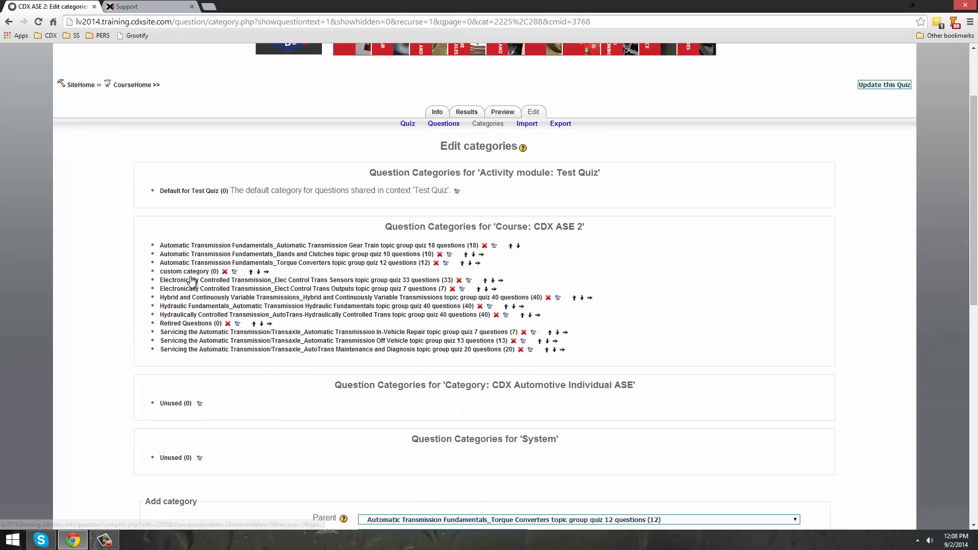
{"action": "left_click_drag", "start_coordinate": [269, 272], "coordinate": [144, 270]}
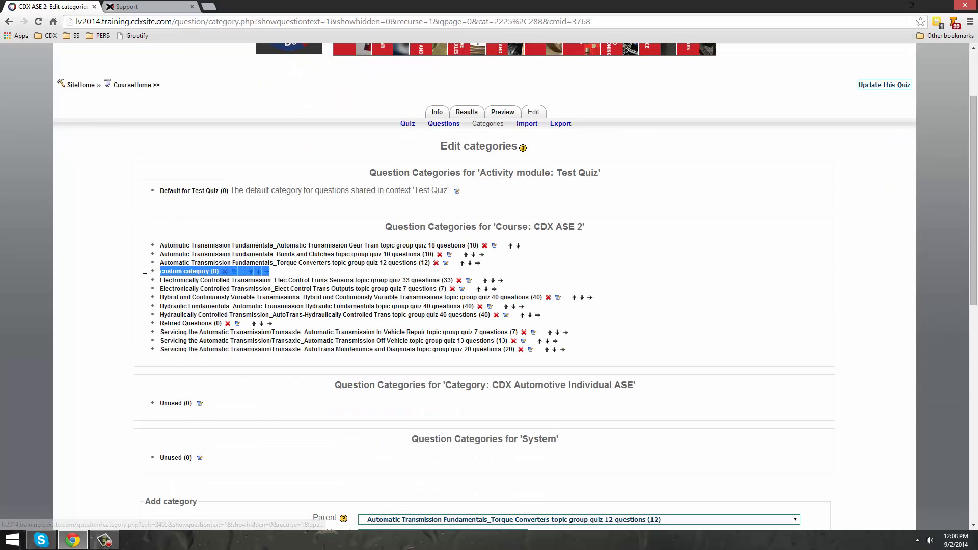
{"action": "left_click", "coordinate": [112, 302]}
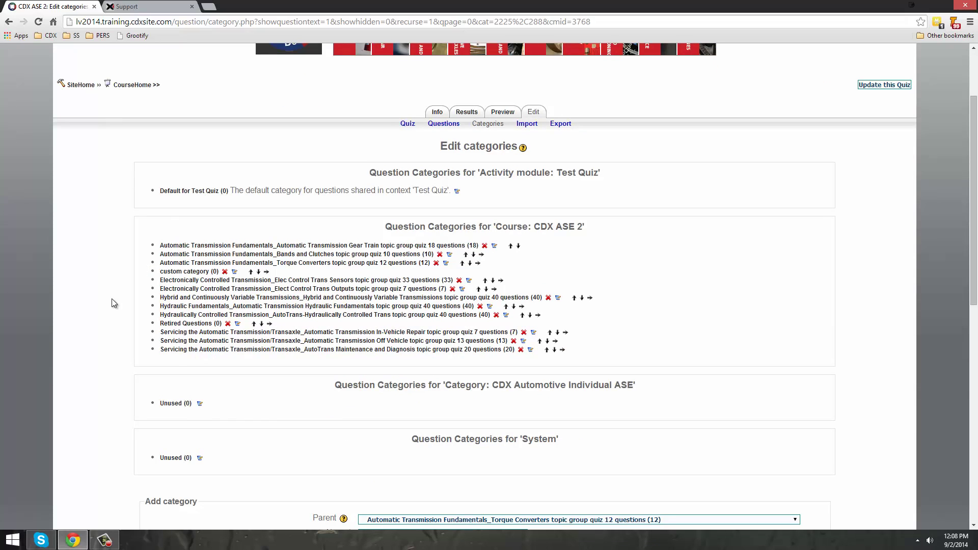
{"action": "scroll", "coordinate": [503, 250], "scroll_direction": "down", "scroll_amount": 1}
{"action": "left_click_drag", "start_coordinate": [616, 176], "coordinate": [359, 178]}
{"action": "left_click", "coordinate": [542, 178]}
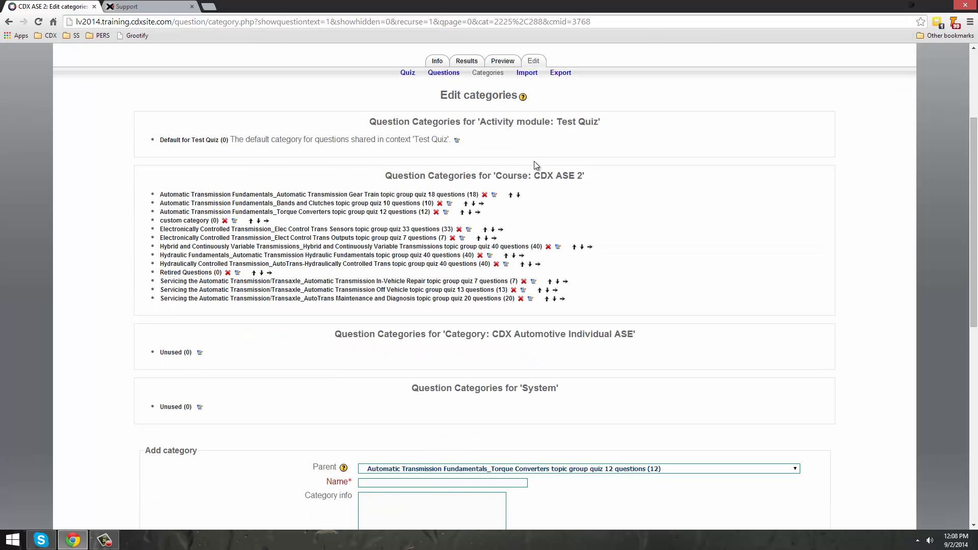
{"action": "scroll", "coordinate": [639, 295], "scroll_direction": "down", "scroll_amount": 2}
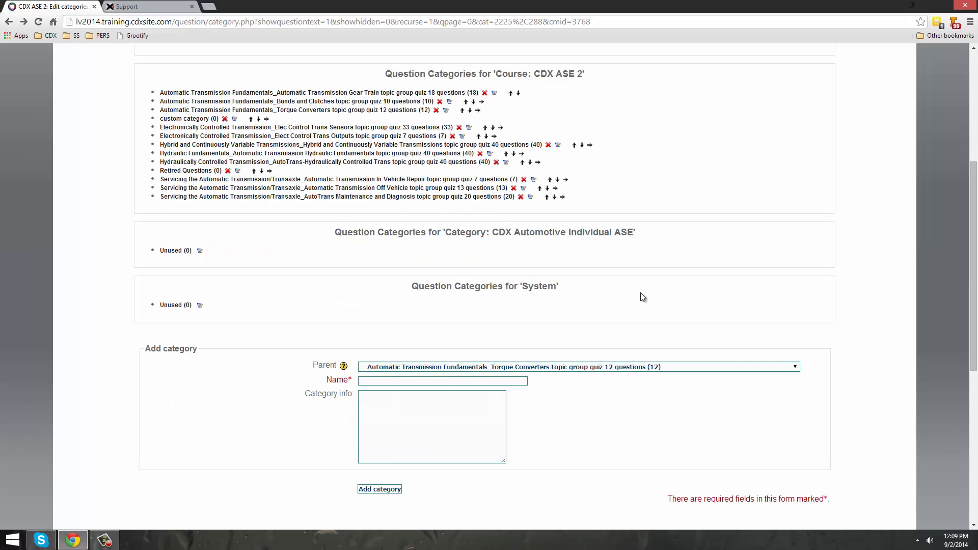
Return to the quiz's question editing page and switch the question bank to custom category.
{"action": "key", "text": "alt+Left"}
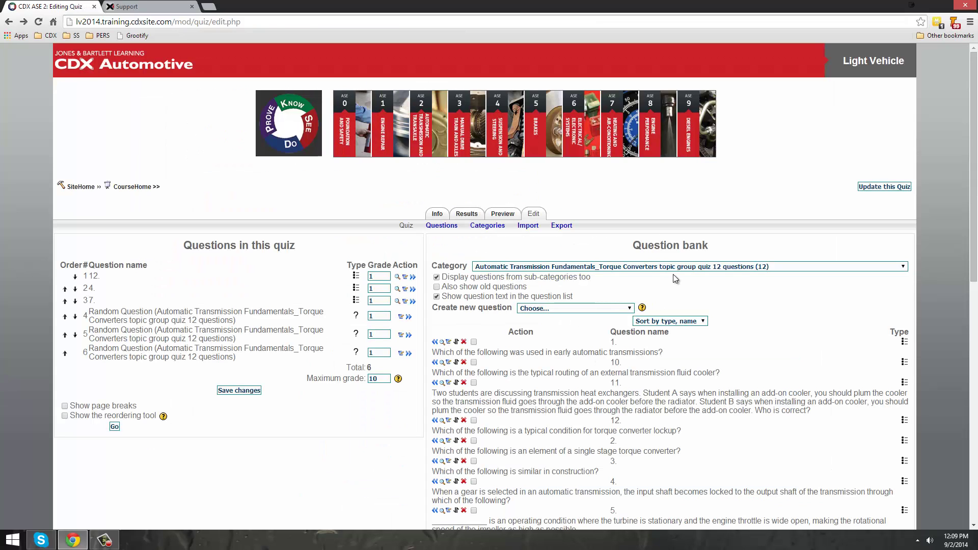
{"action": "left_click", "coordinate": [692, 267]}
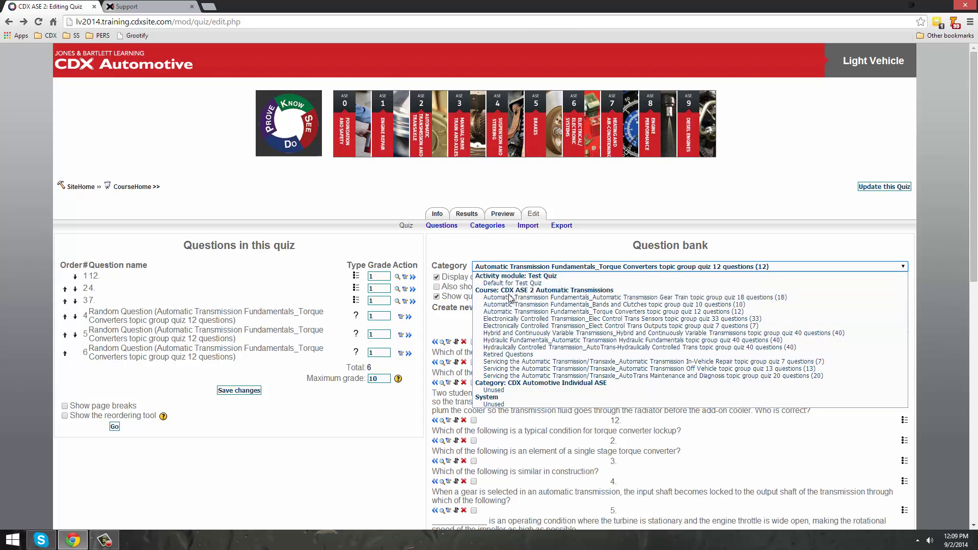
{"action": "left_click", "coordinate": [358, 514]}
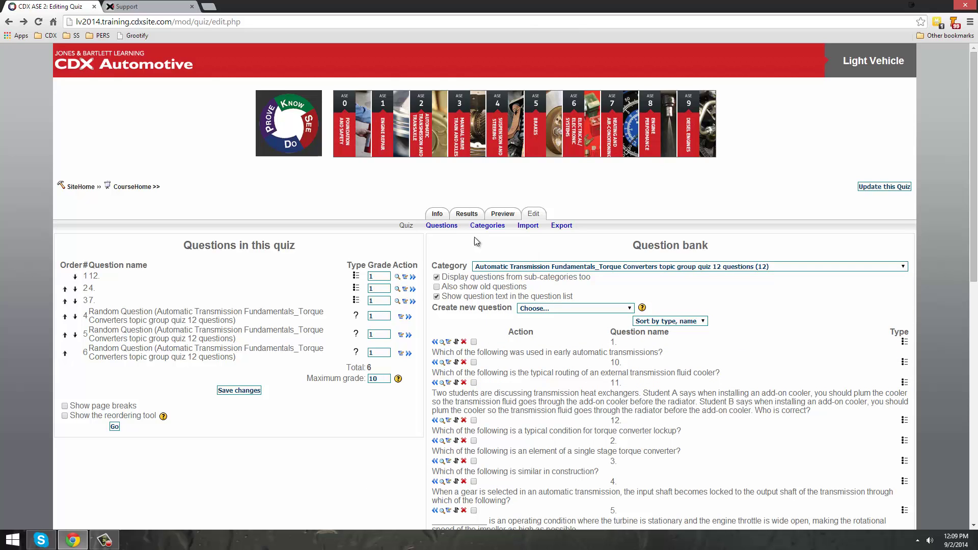
{"action": "left_click", "coordinate": [441, 225]}
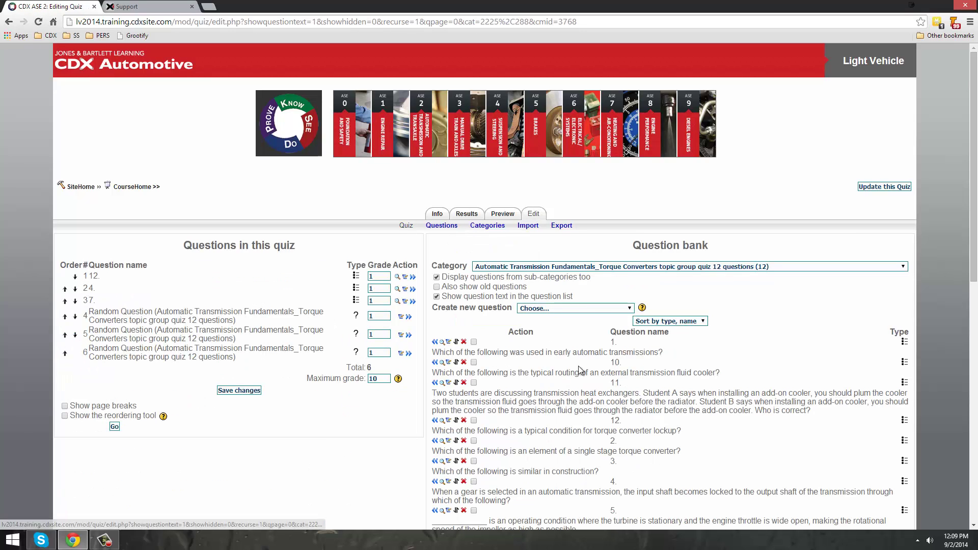
{"action": "left_click", "coordinate": [590, 268]}
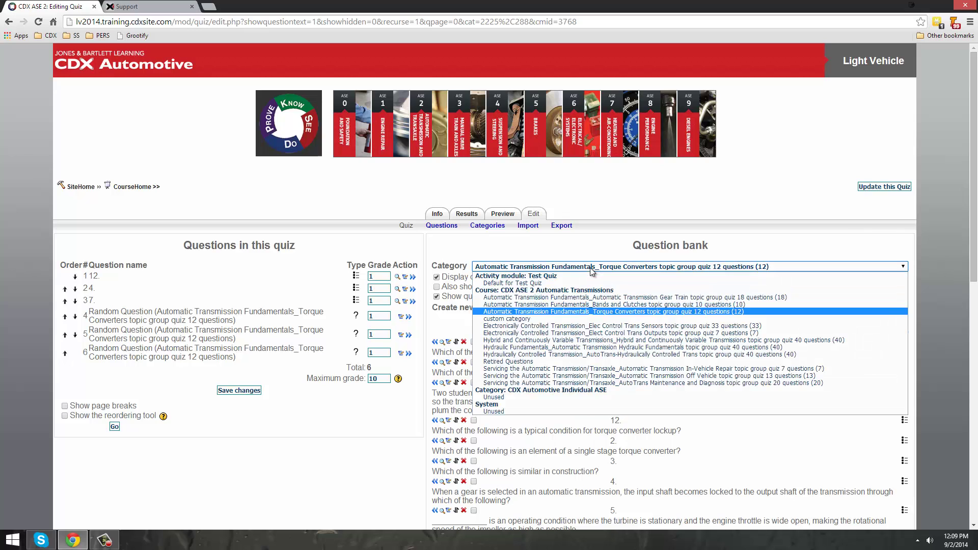
{"action": "left_click", "coordinate": [537, 326]}
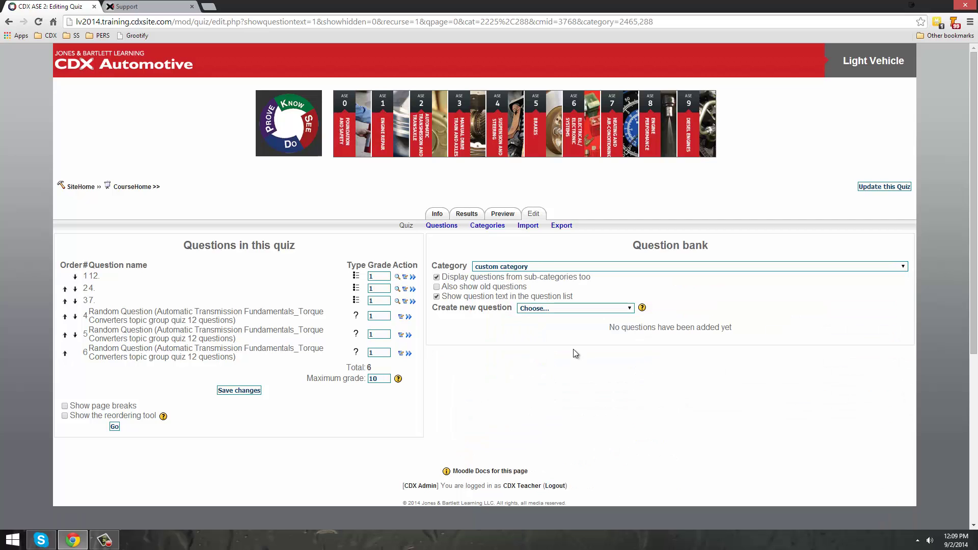
Review the question export page's file formats and category choices, and return to the quiz editing page.
{"action": "left_click", "coordinate": [561, 225]}
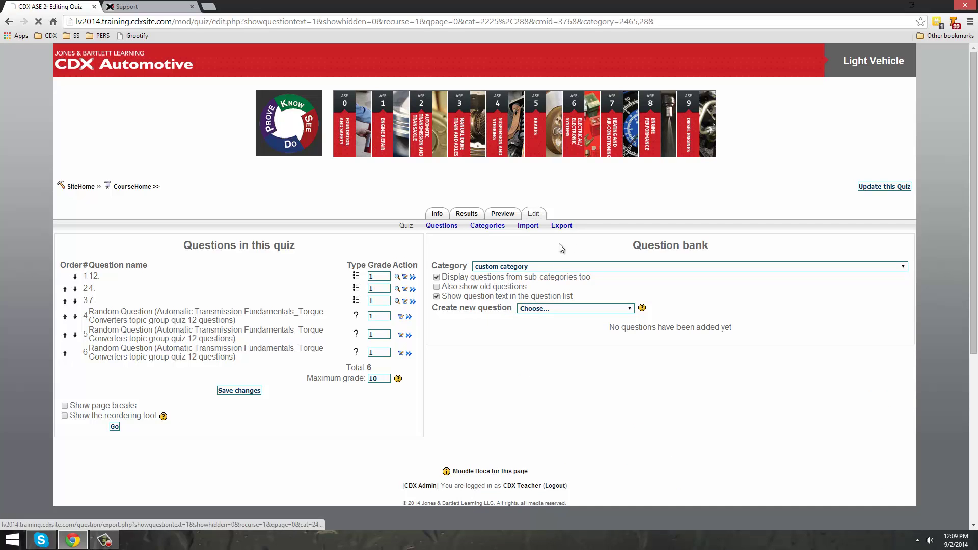
{"action": "left_click", "coordinate": [450, 351]}
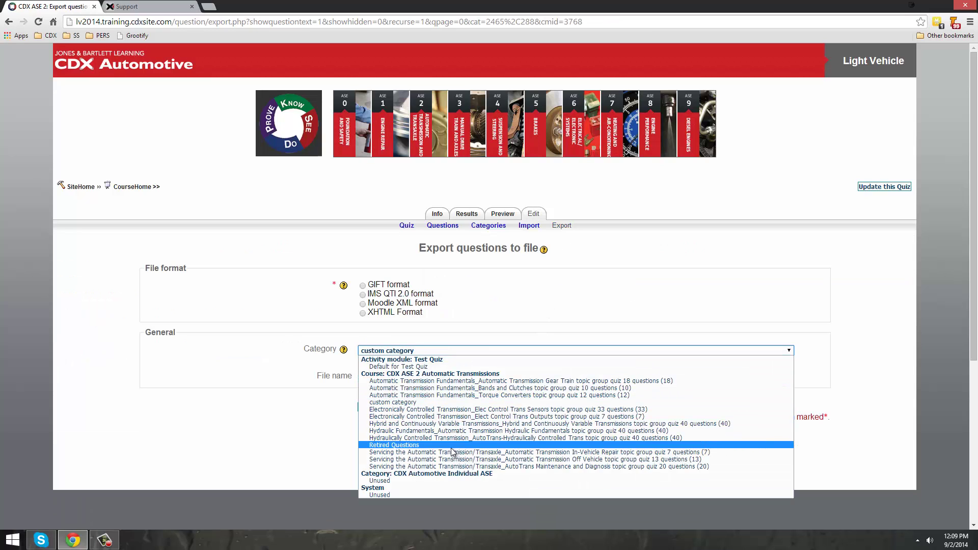
{"action": "left_click", "coordinate": [247, 335]}
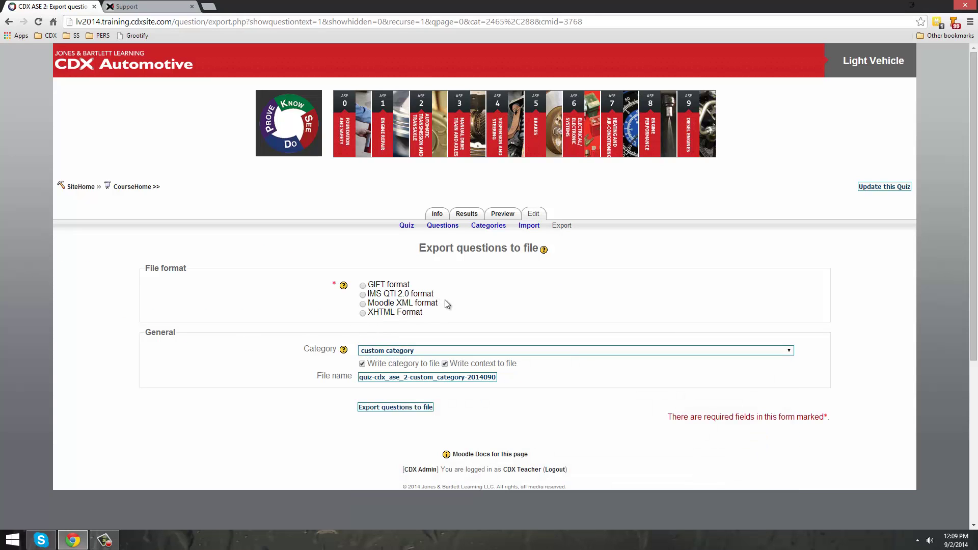
{"action": "key", "text": "alt+Left"}
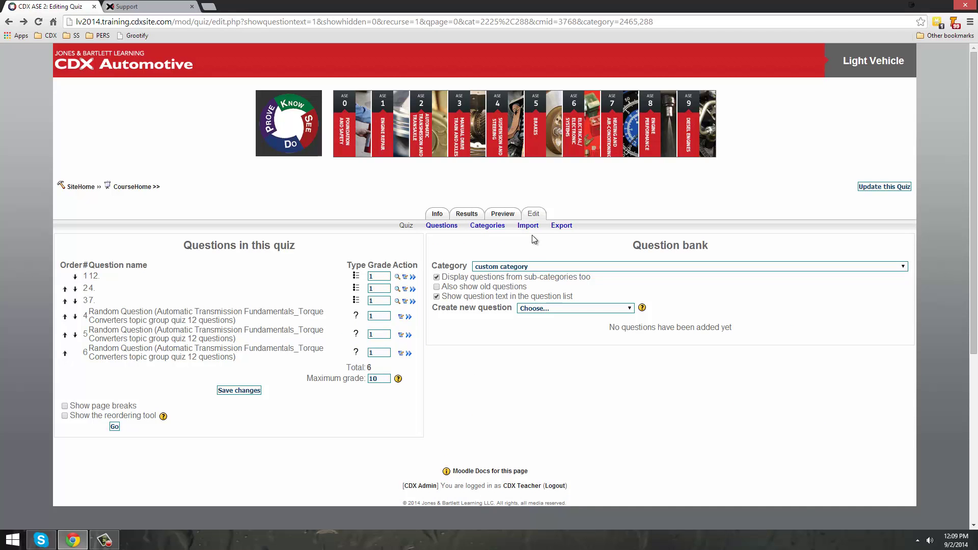
Review the question import page's file formats and upload options, and return to the quiz editing page.
{"action": "left_click", "coordinate": [530, 227]}
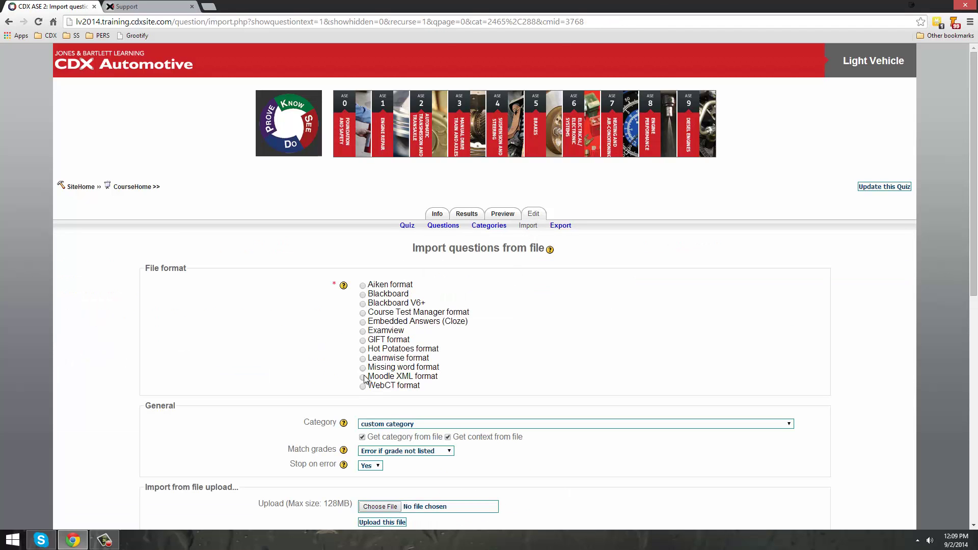
{"action": "scroll", "coordinate": [374, 388], "scroll_direction": "down", "scroll_amount": 2}
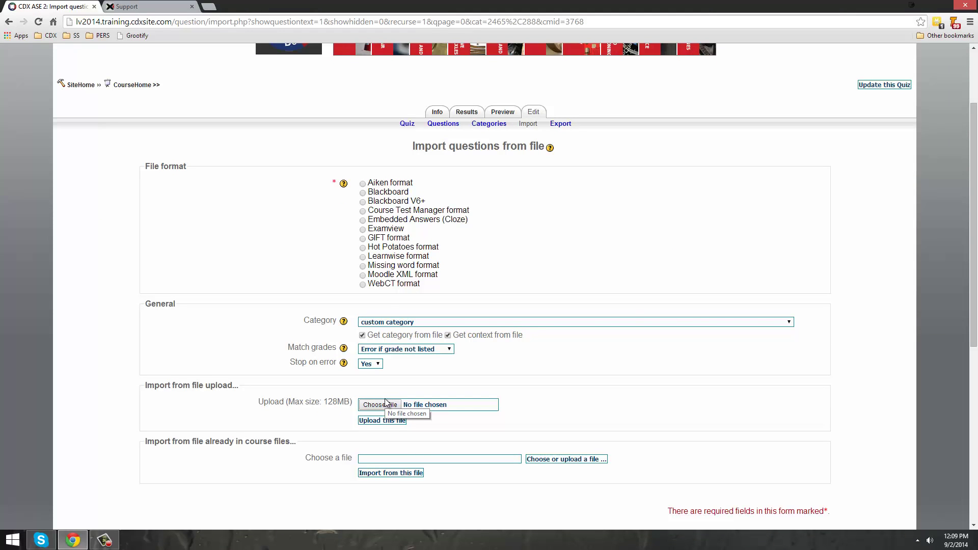
{"action": "key", "text": "alt+Left"}
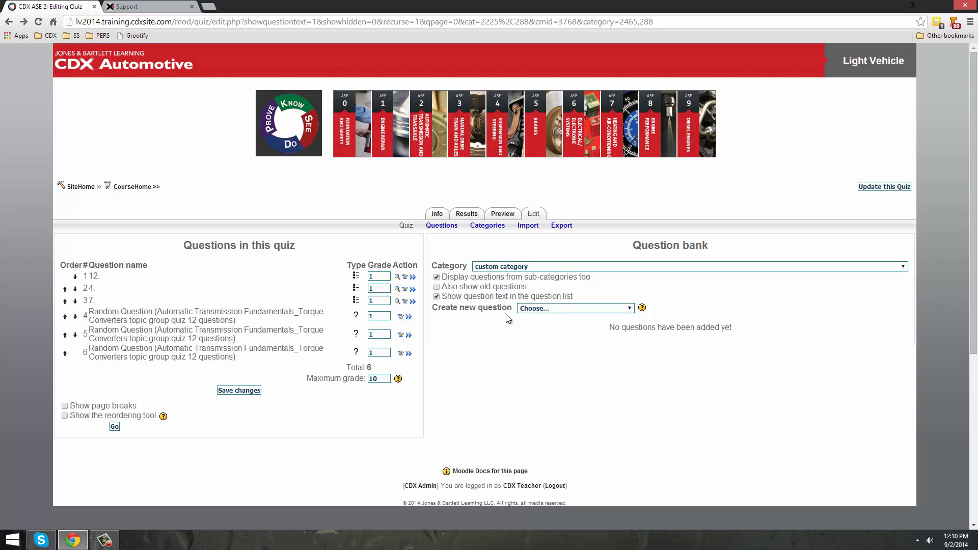
Start a new Multiple Choice question in custom category and name it "New Q".
{"action": "left_click", "coordinate": [534, 310]}
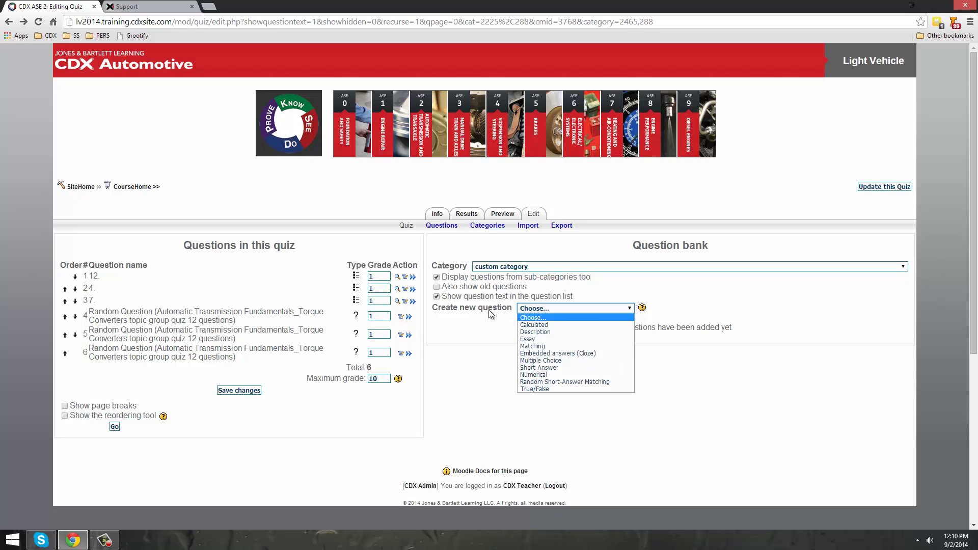
{"action": "left_click", "coordinate": [562, 362]}
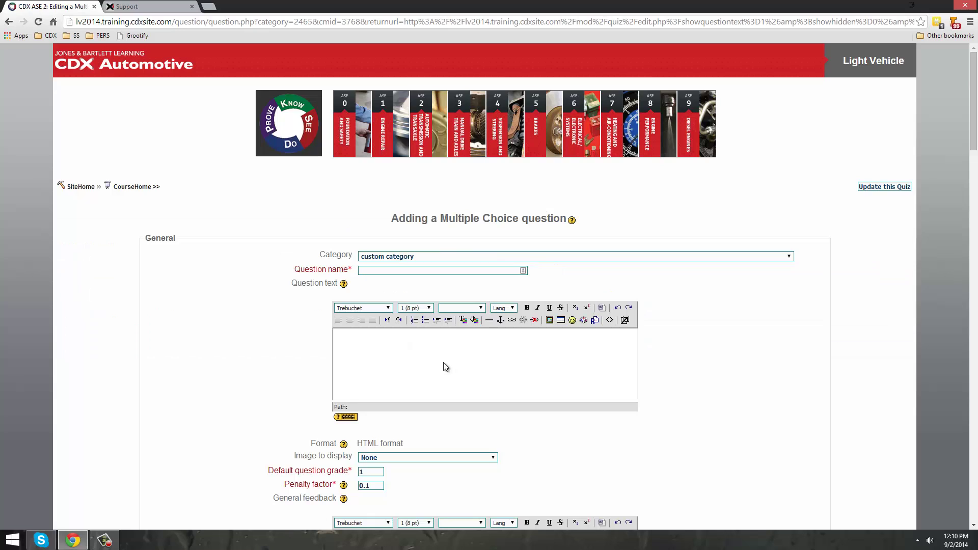
{"action": "left_click", "coordinate": [409, 270]}
{"action": "type", "text": "New Q"}
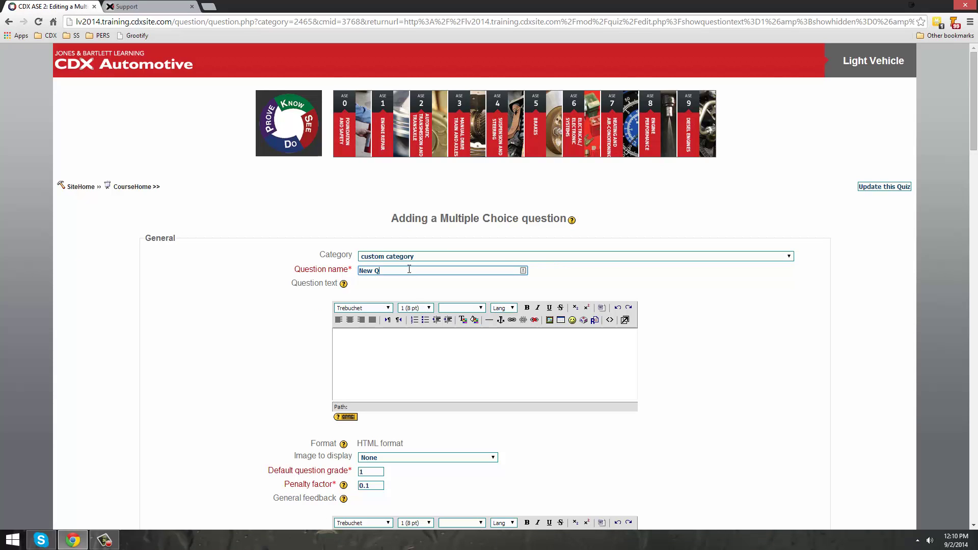
Set Choice 1's answer to "True" with a grade of 100 %.
{"action": "scroll", "coordinate": [240, 347], "scroll_direction": "down", "scroll_amount": 8}
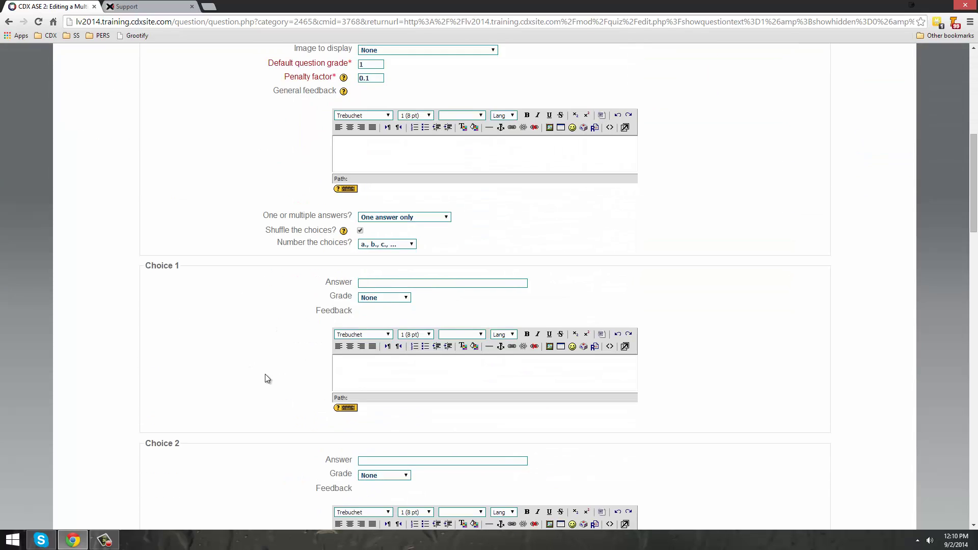
{"action": "scroll", "coordinate": [300, 313], "scroll_direction": "down", "scroll_amount": 1}
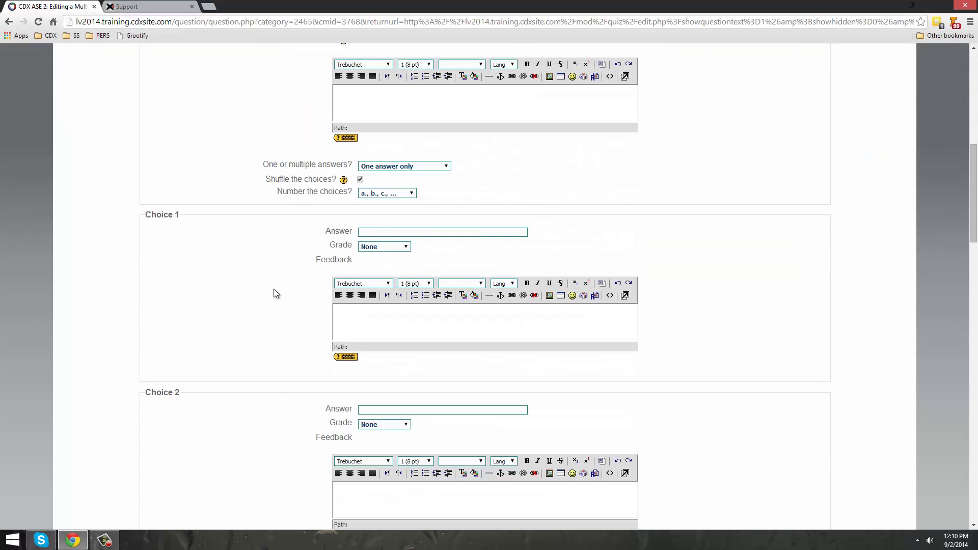
{"action": "left_click", "coordinate": [381, 231]}
{"action": "type", "text": "True"}
{"action": "left_click", "coordinate": [387, 248]}
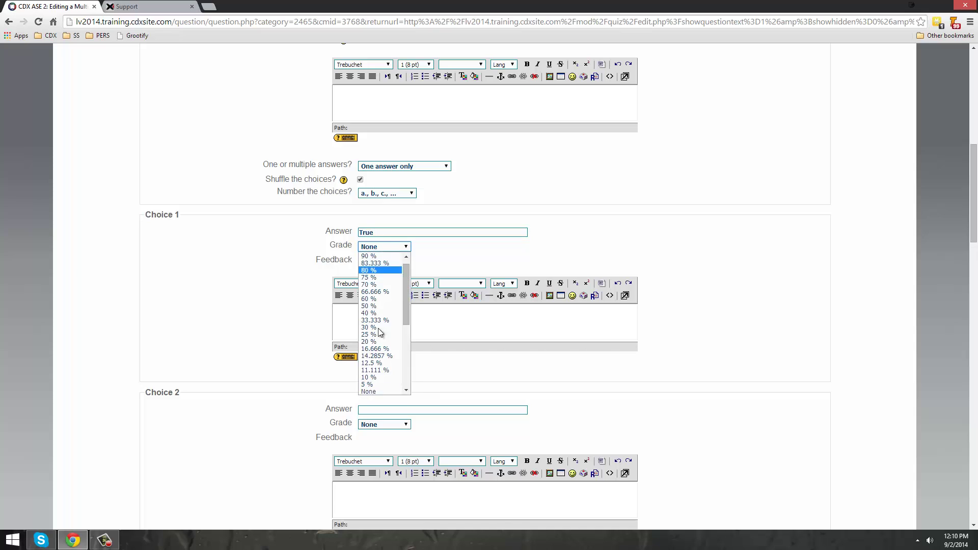
{"action": "left_click", "coordinate": [371, 255]}
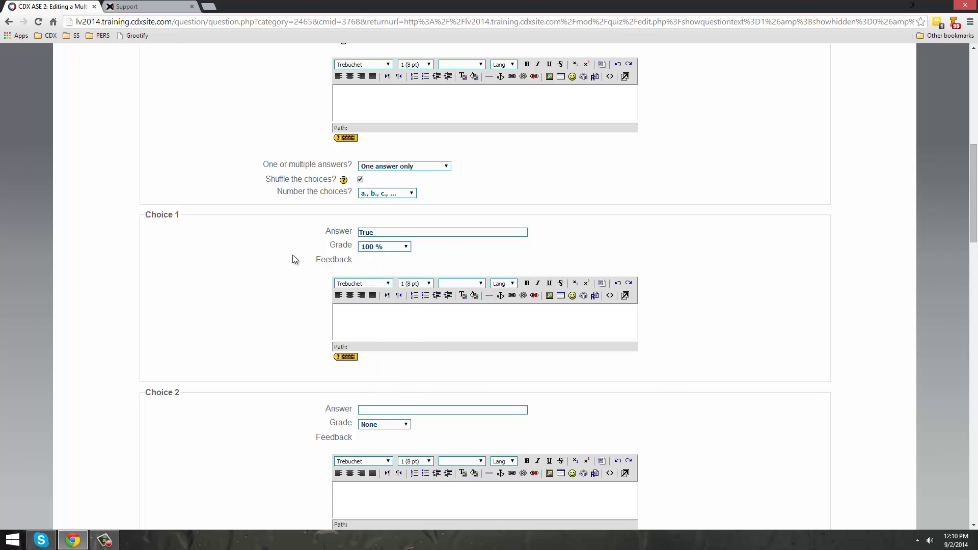
Set Choice 2's answer to "False" with its grade left at None, and save the question.
{"action": "left_click", "coordinate": [371, 408]}
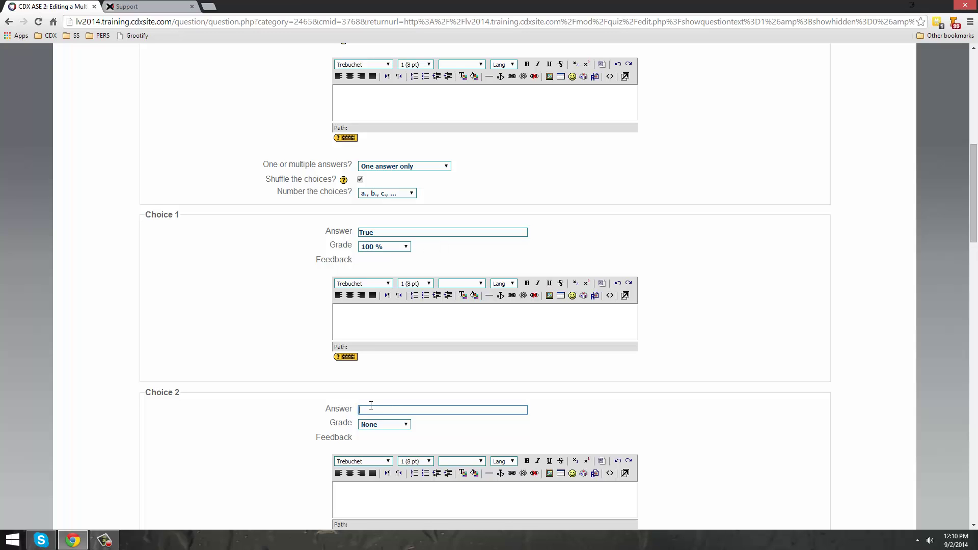
{"action": "type", "text": "False"}
{"action": "scroll", "coordinate": [219, 347], "scroll_direction": "down", "scroll_amount": 2}
{"action": "left_click", "coordinate": [374, 323]}
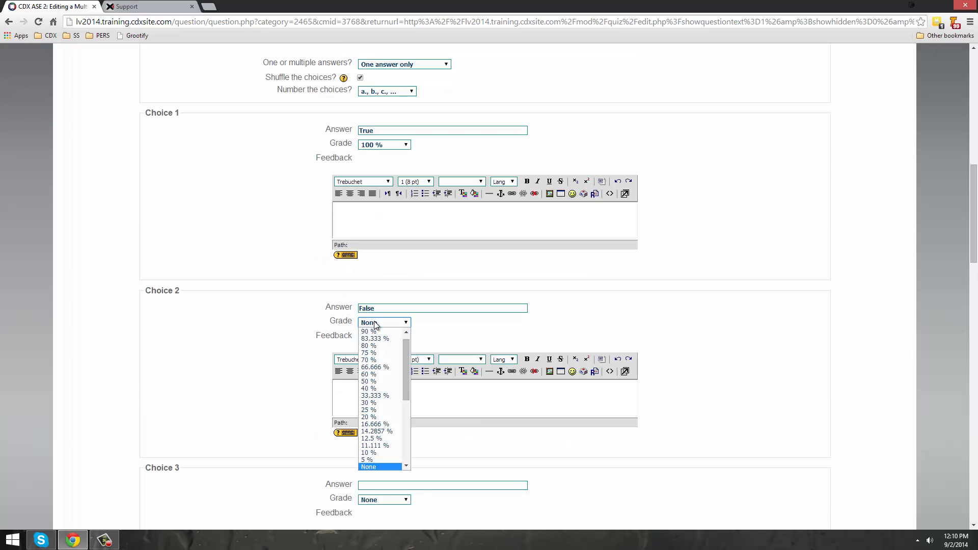
{"action": "left_click", "coordinate": [374, 323]}
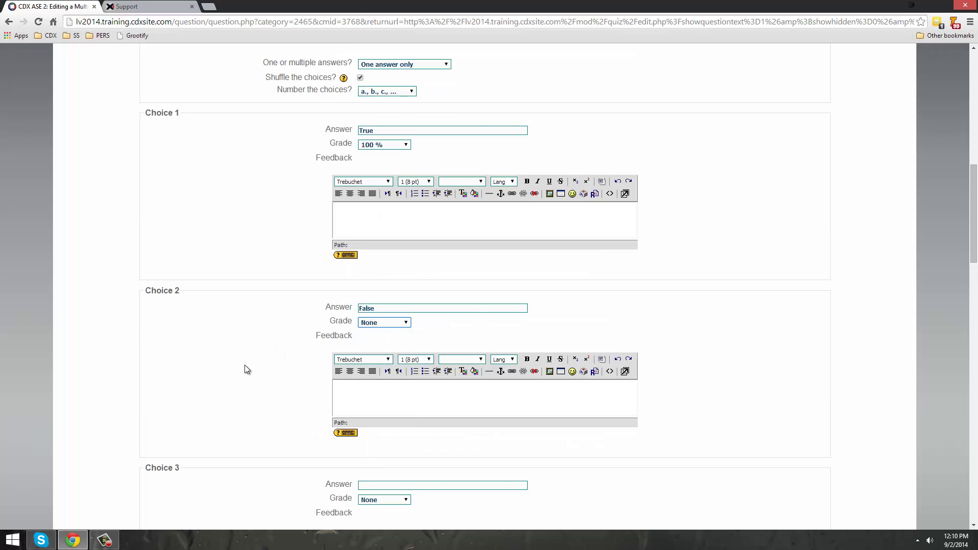
{"action": "scroll", "coordinate": [244, 369], "scroll_direction": "down", "scroll_amount": 20}
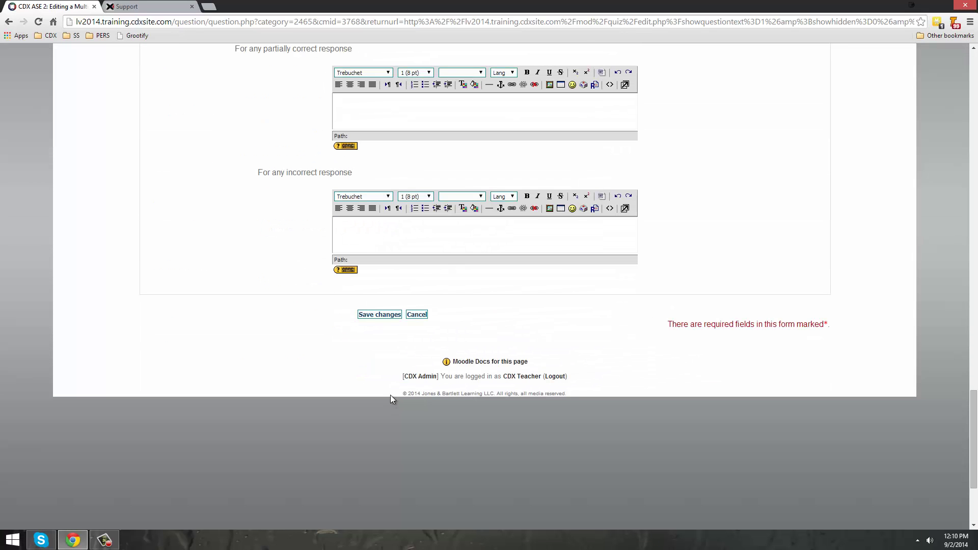
{"action": "left_click", "coordinate": [379, 315]}
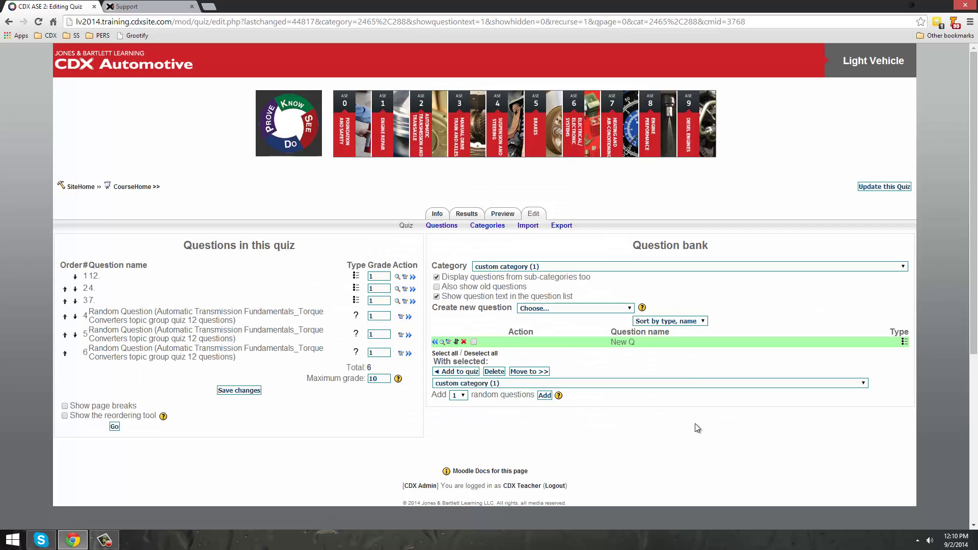
Add the question "New Q" from custom category to the quiz.
{"action": "left_click", "coordinate": [434, 342]}
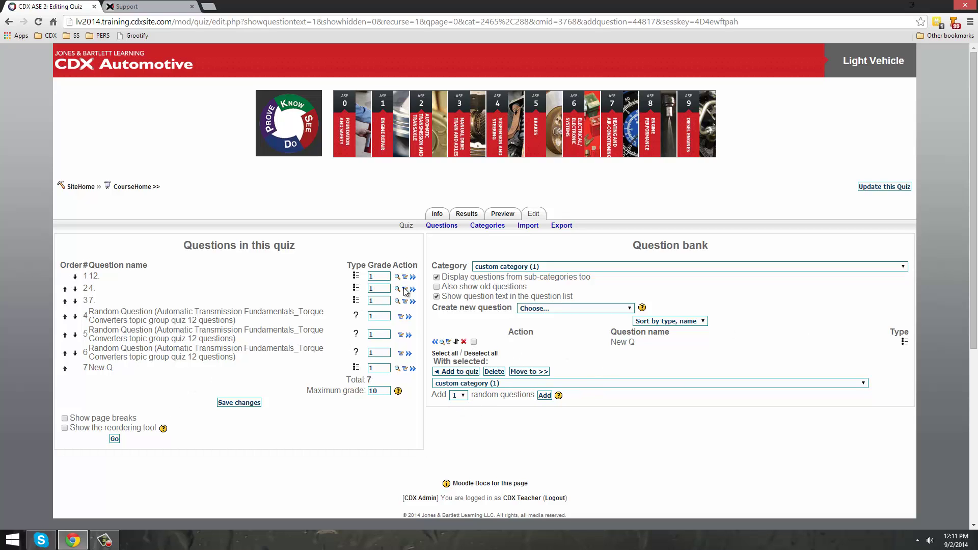
{"action": "left_click", "coordinate": [473, 342]}
{"action": "left_click", "coordinate": [476, 352]}
Preview the Test Quiz through to its last question, and return to the quiz editing page.
{"action": "left_click", "coordinate": [440, 215]}
{"action": "left_click", "coordinate": [509, 301]}
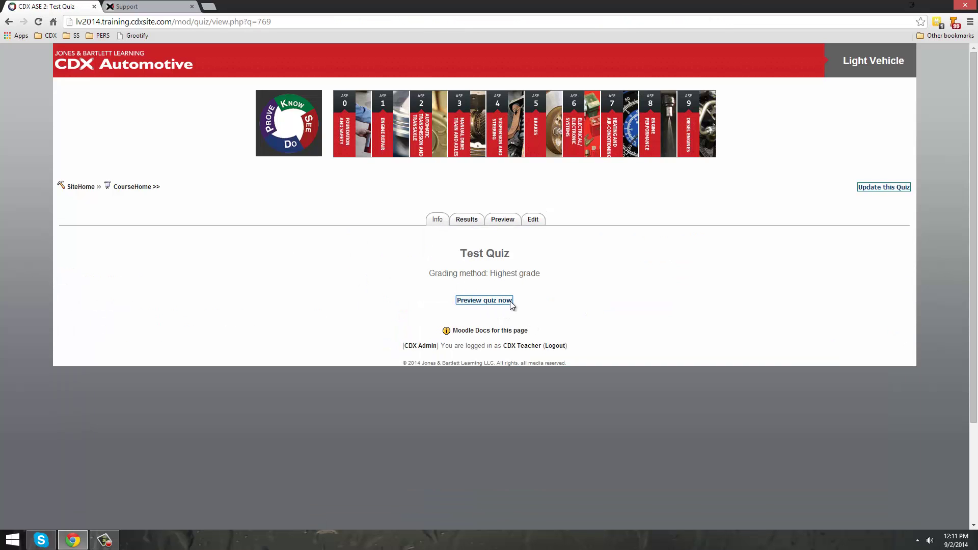
{"action": "scroll", "coordinate": [337, 316], "scroll_direction": "down", "scroll_amount": 14}
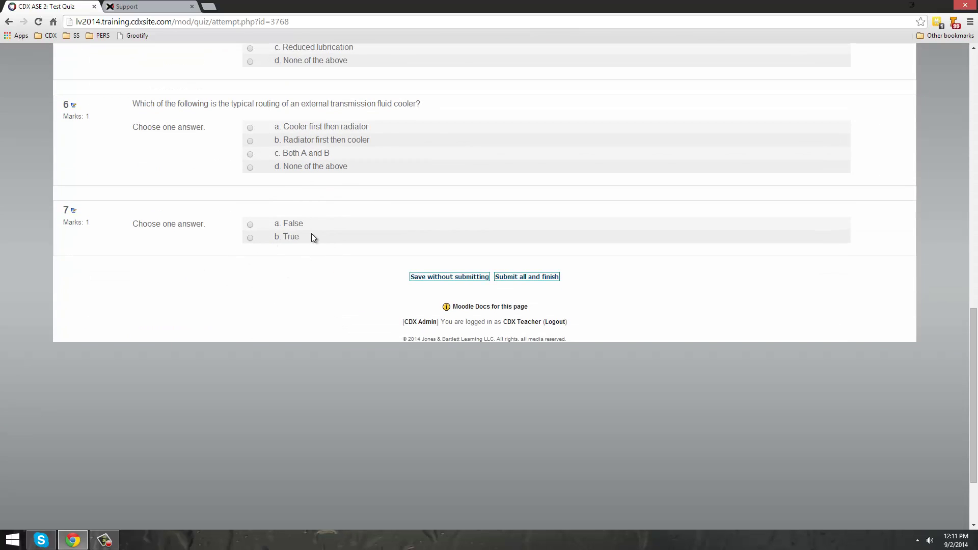
{"action": "scroll", "coordinate": [367, 278], "scroll_direction": "up", "scroll_amount": 5}
{"action": "scroll", "coordinate": [488, 302], "scroll_direction": "up", "scroll_amount": 9}
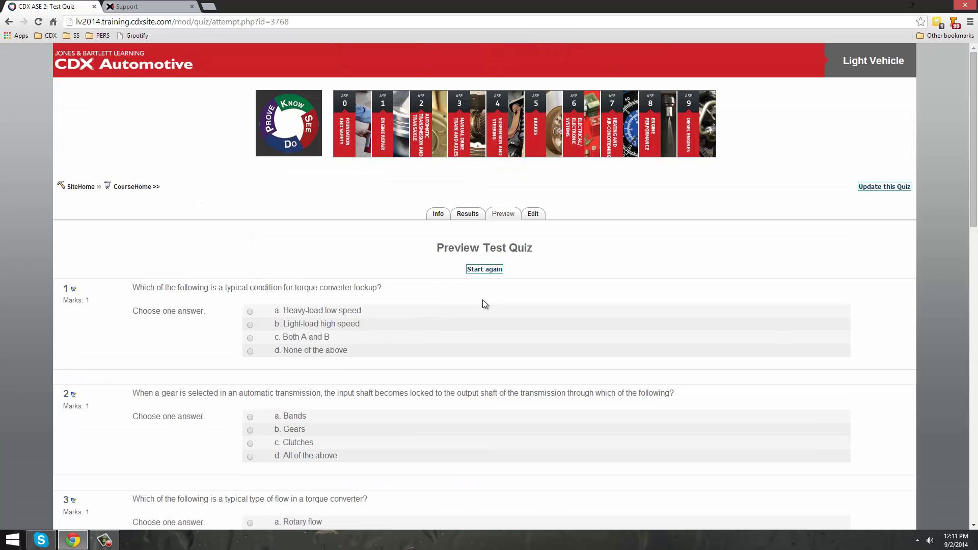
{"action": "key", "text": "alt+Left"}
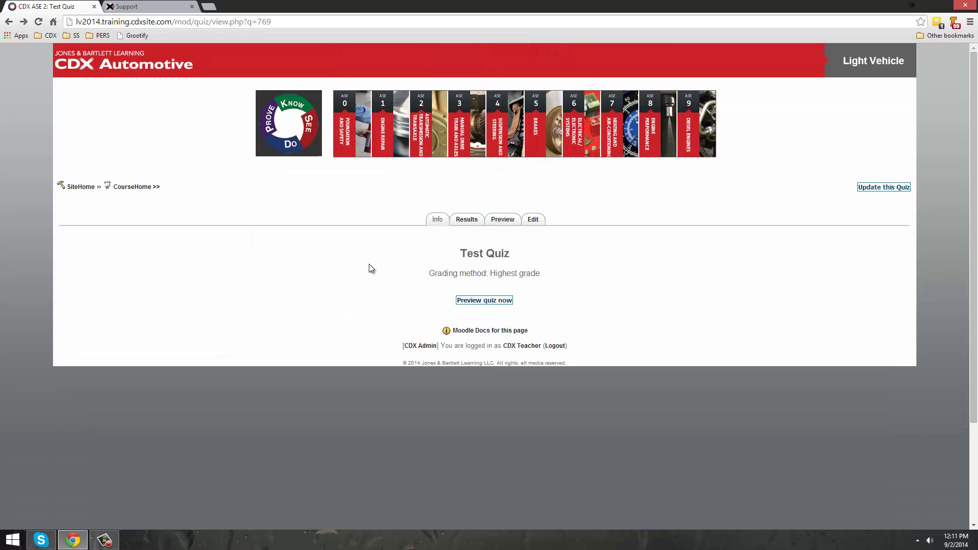
{"action": "key", "text": "alt+Left"}
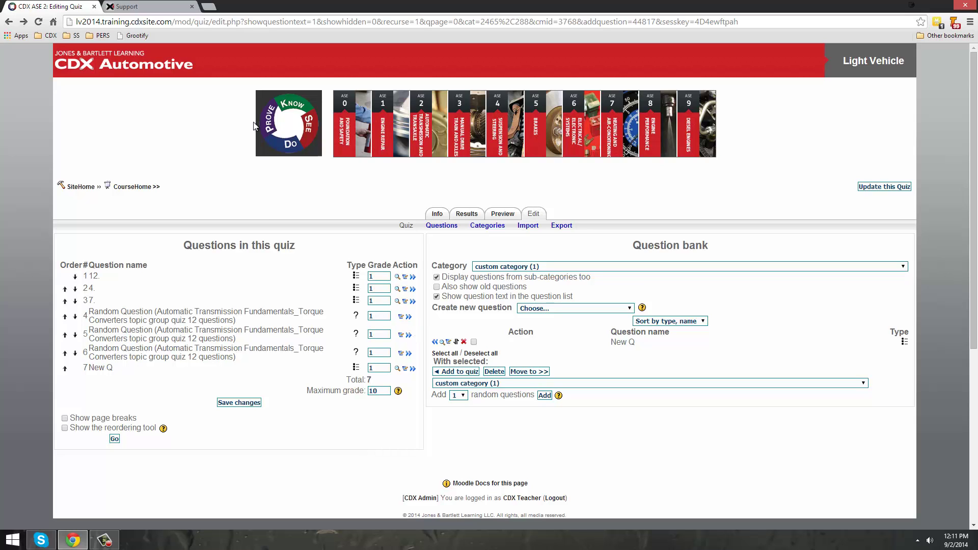
Switch to the already open CDX Automotive Support page.
{"action": "left_click", "coordinate": [153, 7]}
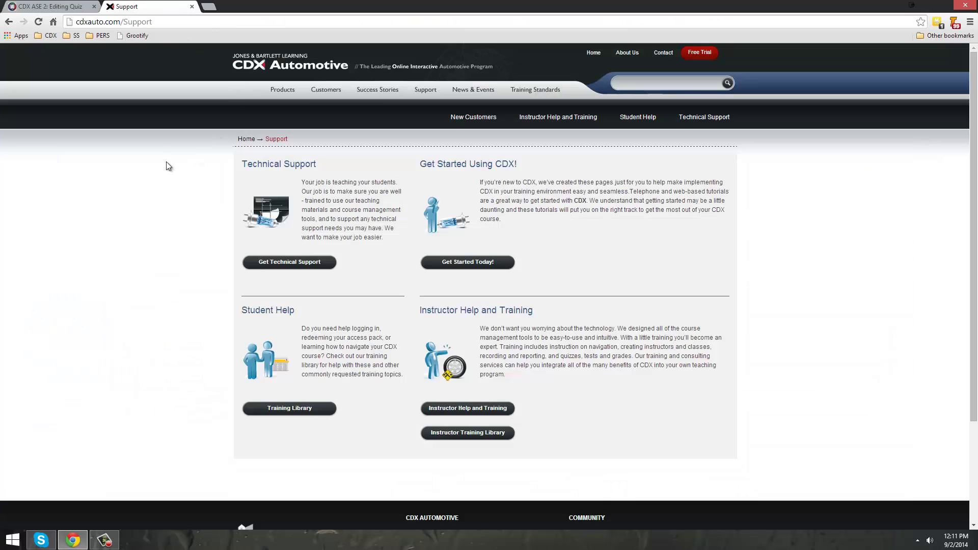